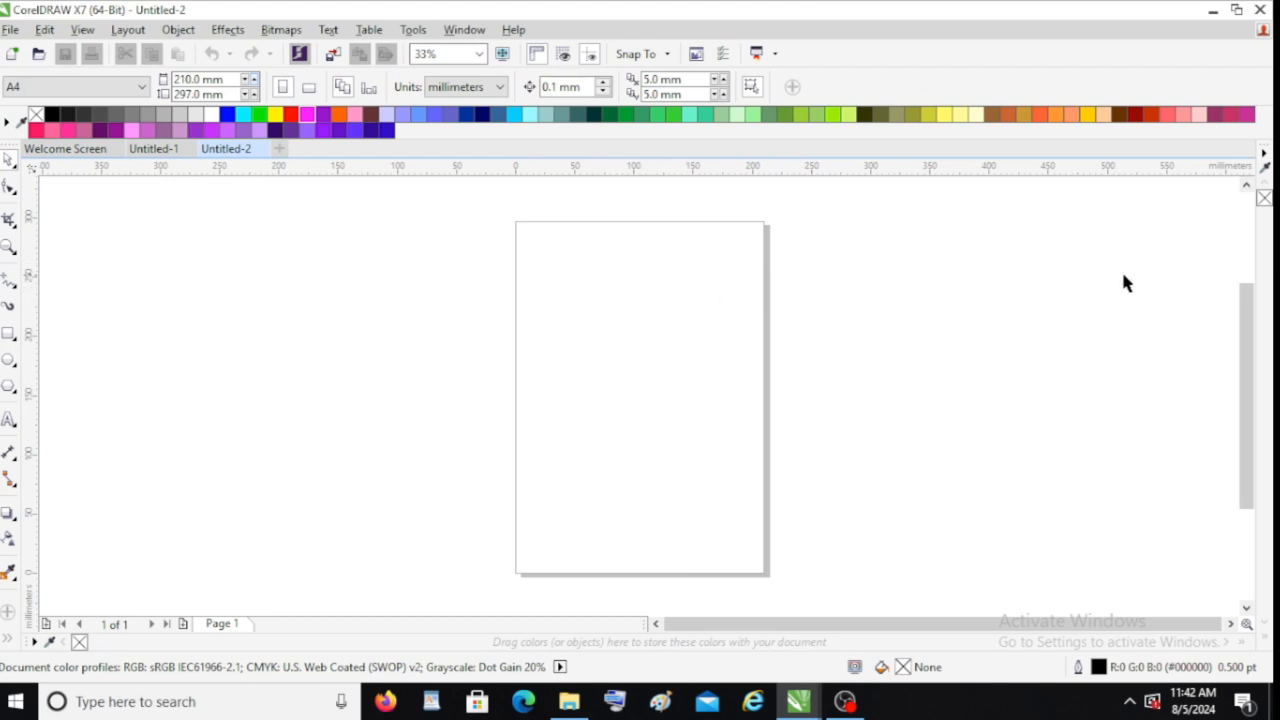
Draw a rectangle about 215 x 141 mm to the left of the page
{"action": "mouse_move", "coordinate": [1245, 312]}
{"action": "left_mouse_down"}
{"action": "mouse_move", "coordinate": [1236, 230]}
{"action": "mouse_move", "coordinate": [1236, 305]}
{"action": "left_mouse_up"}
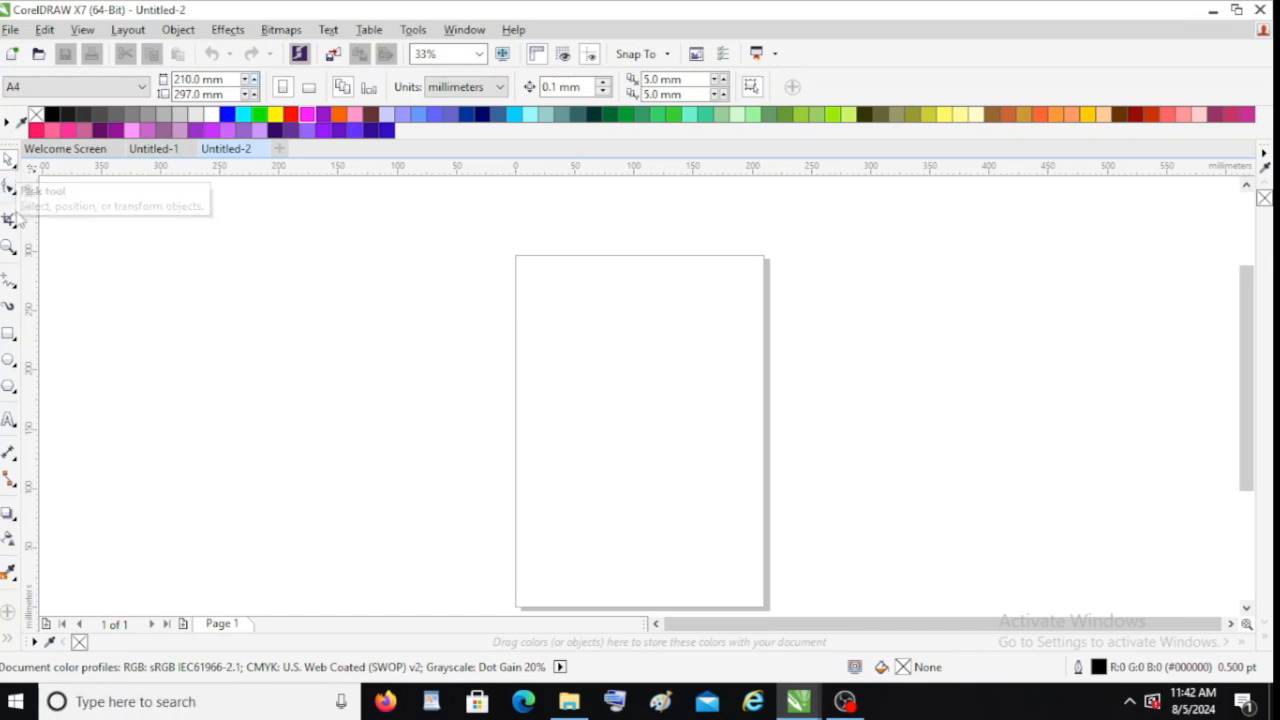
{"action": "left_click", "coordinate": [8, 336]}
{"action": "left_click_drag", "start_coordinate": [215, 257], "coordinate": [471, 424]}
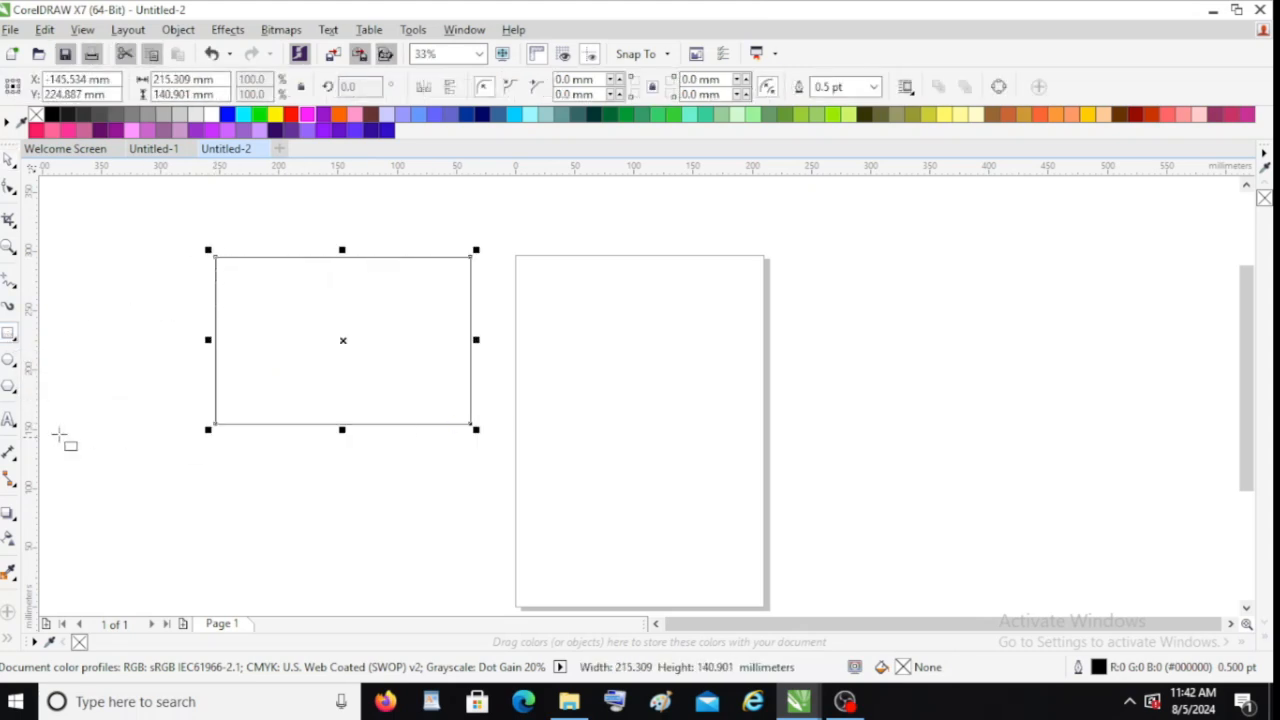
Draw an ellipse about 180 x 142 mm near the top of the page
{"action": "left_click", "coordinate": [8, 362]}
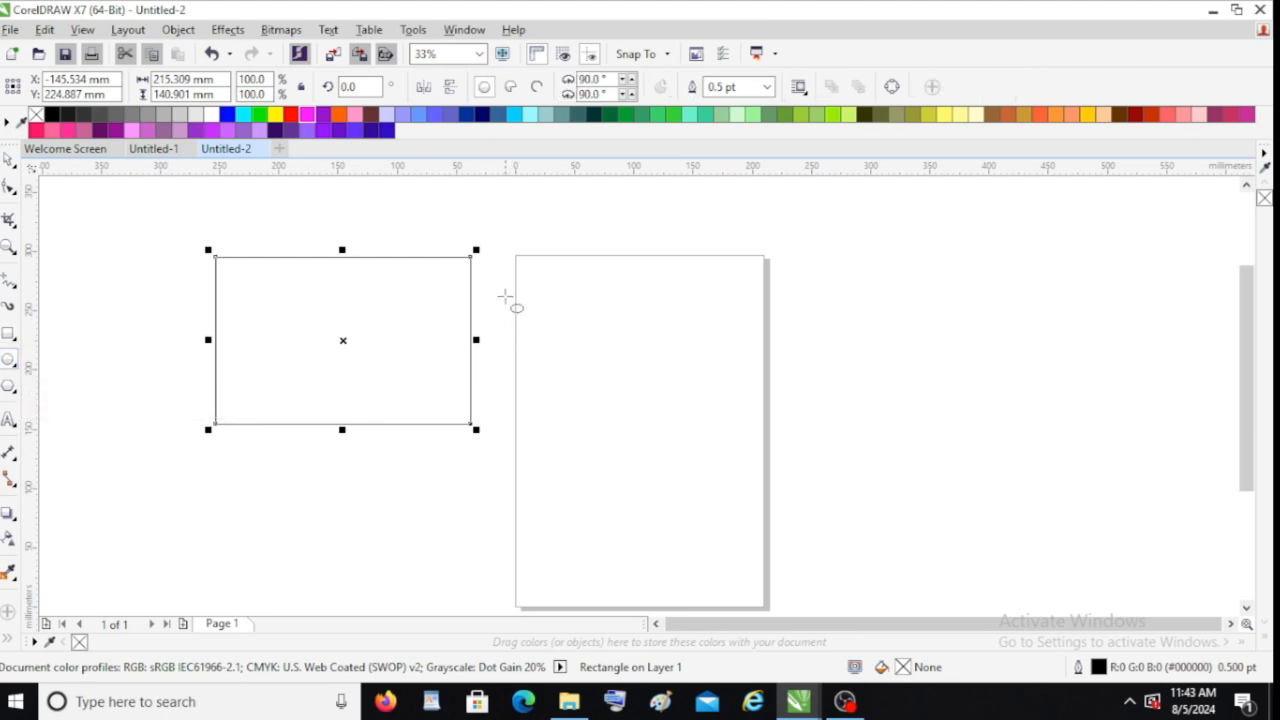
{"action": "left_click_drag", "start_coordinate": [511, 284], "coordinate": [731, 456]}
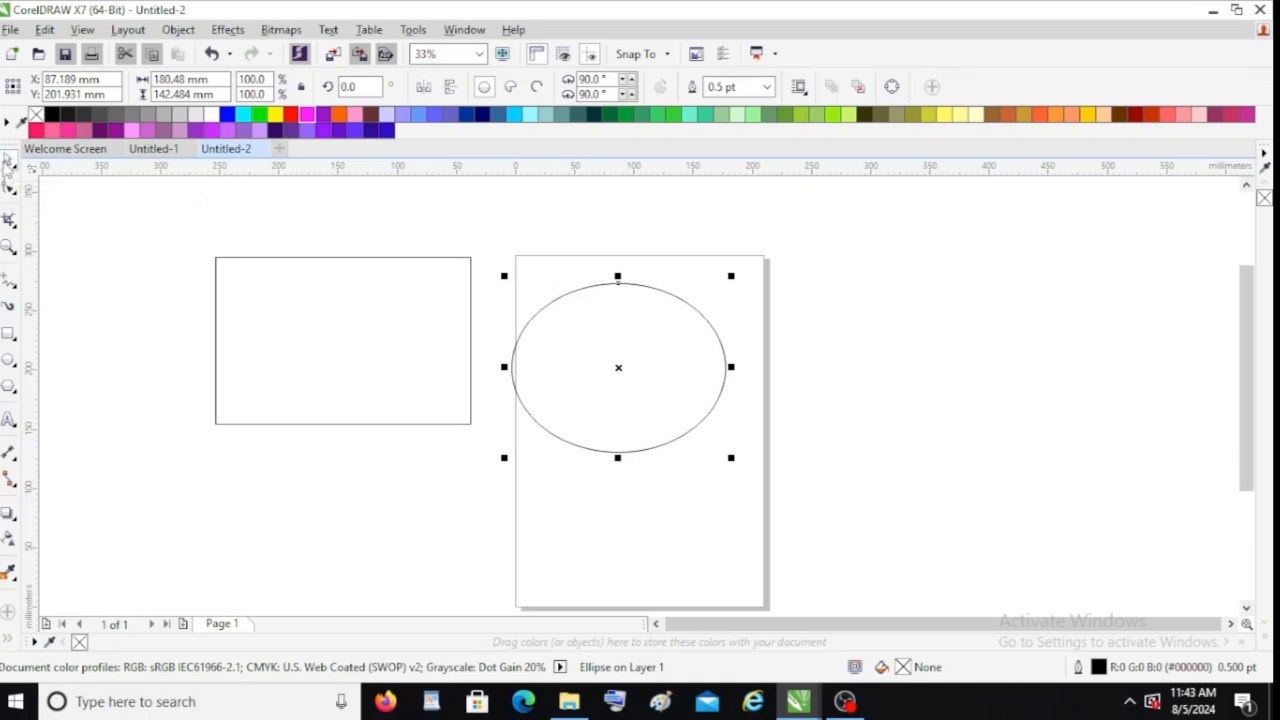
Fill the ellipse with magenta and the rectangle with blue
{"action": "left_click", "coordinate": [303, 257]}
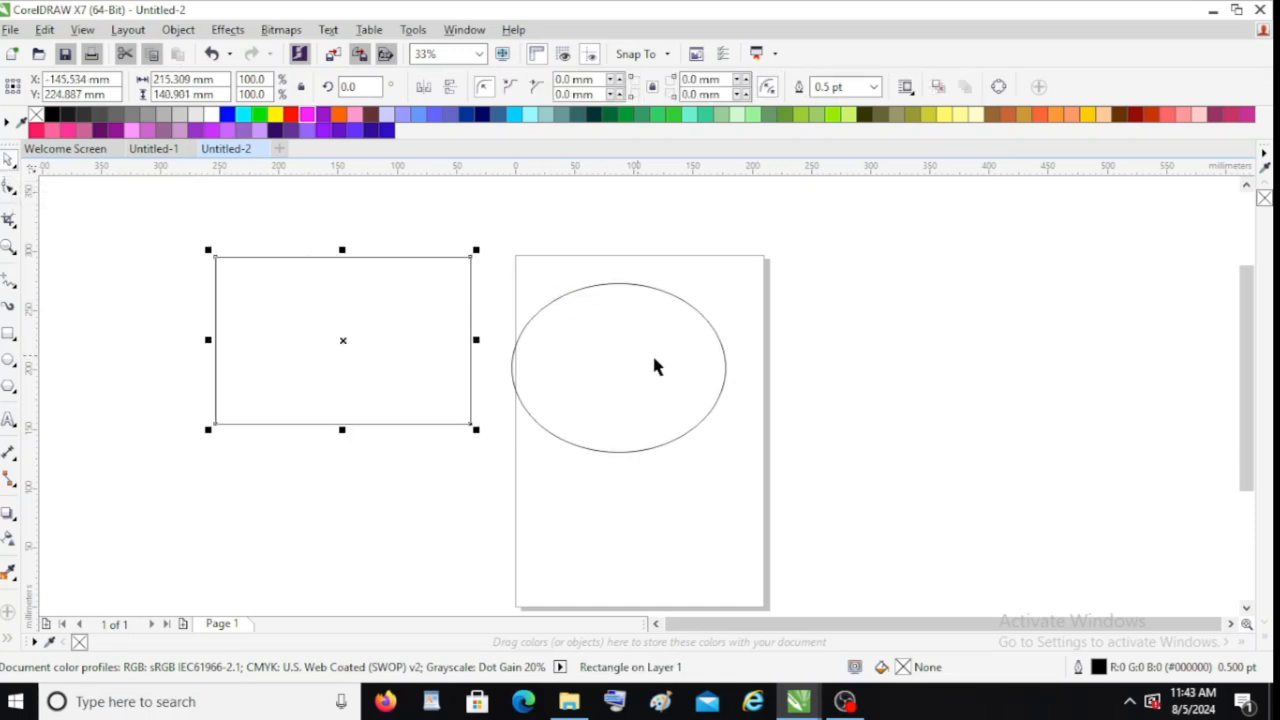
{"action": "left_click_drag", "start_coordinate": [670, 345], "coordinate": [661, 341]}
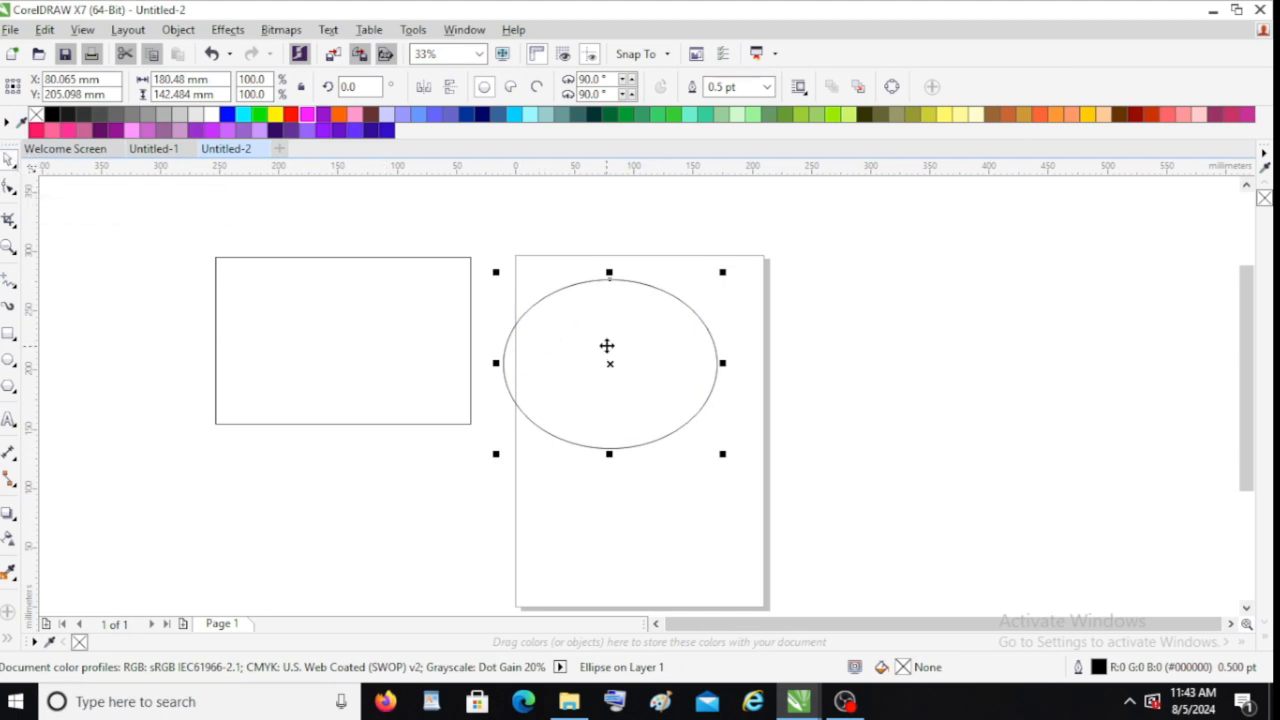
{"action": "left_click", "coordinate": [308, 115]}
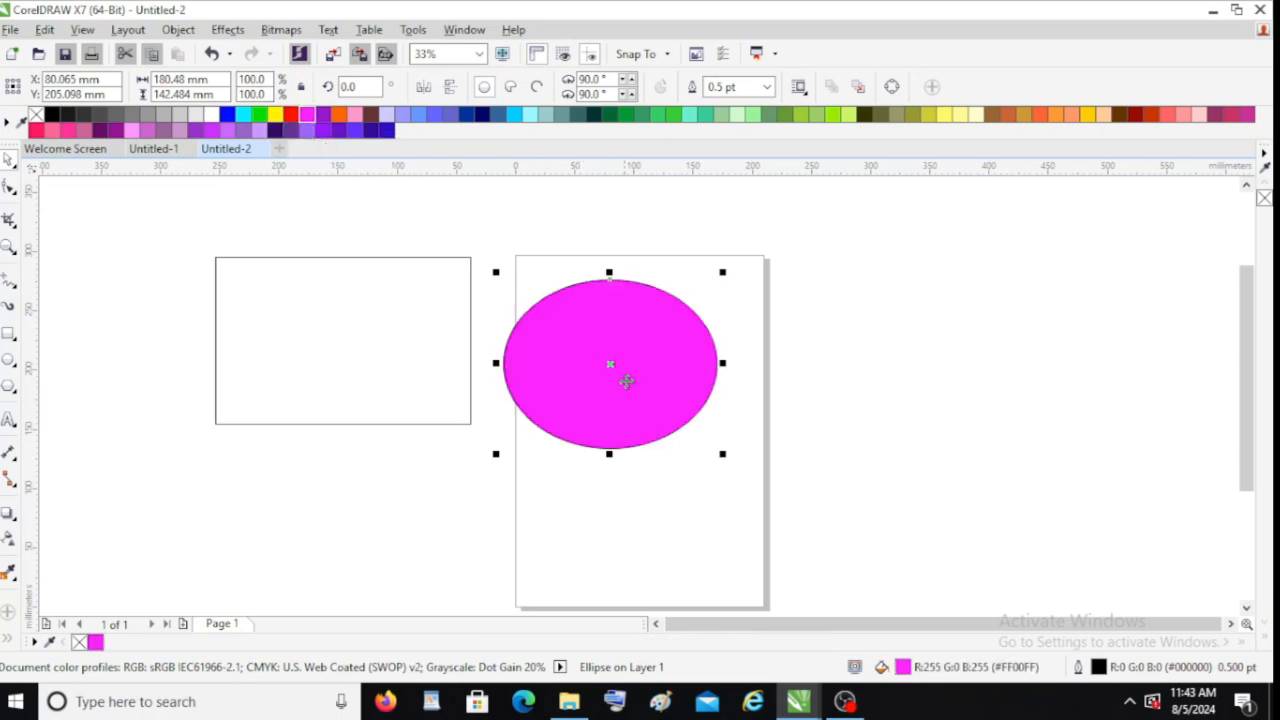
{"action": "left_click", "coordinate": [313, 258]}
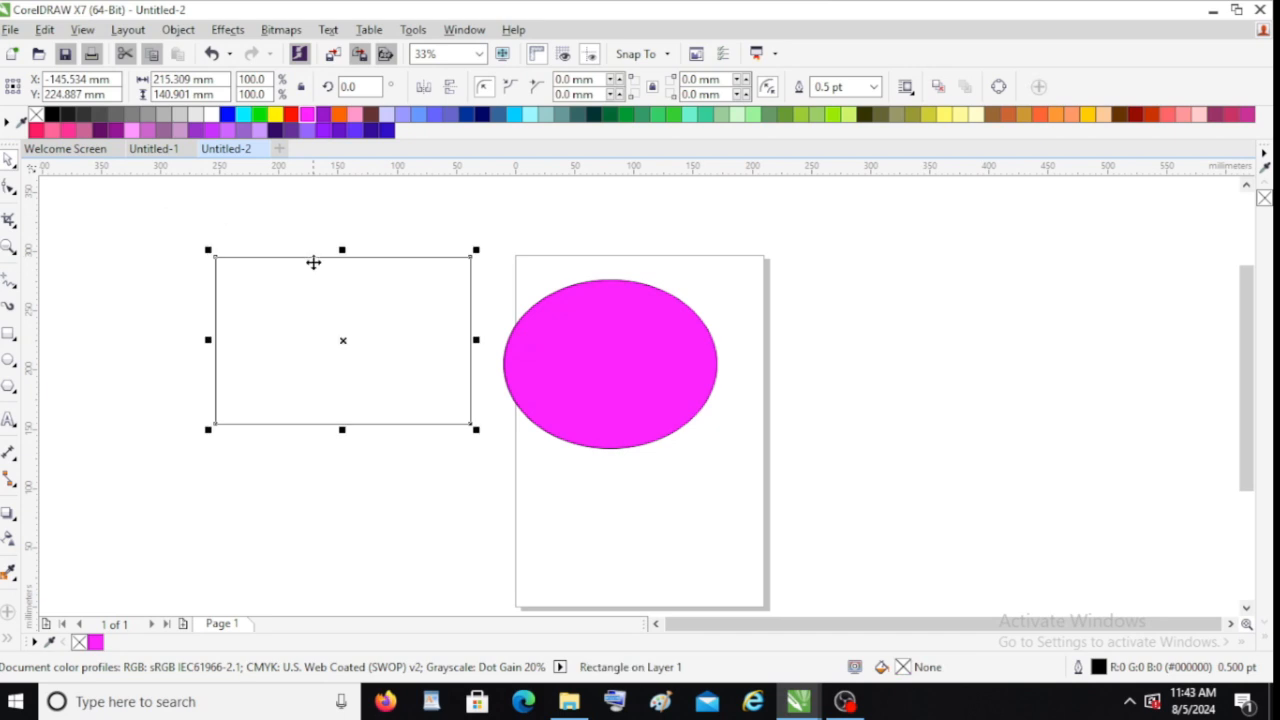
{"action": "left_click", "coordinate": [386, 130]}
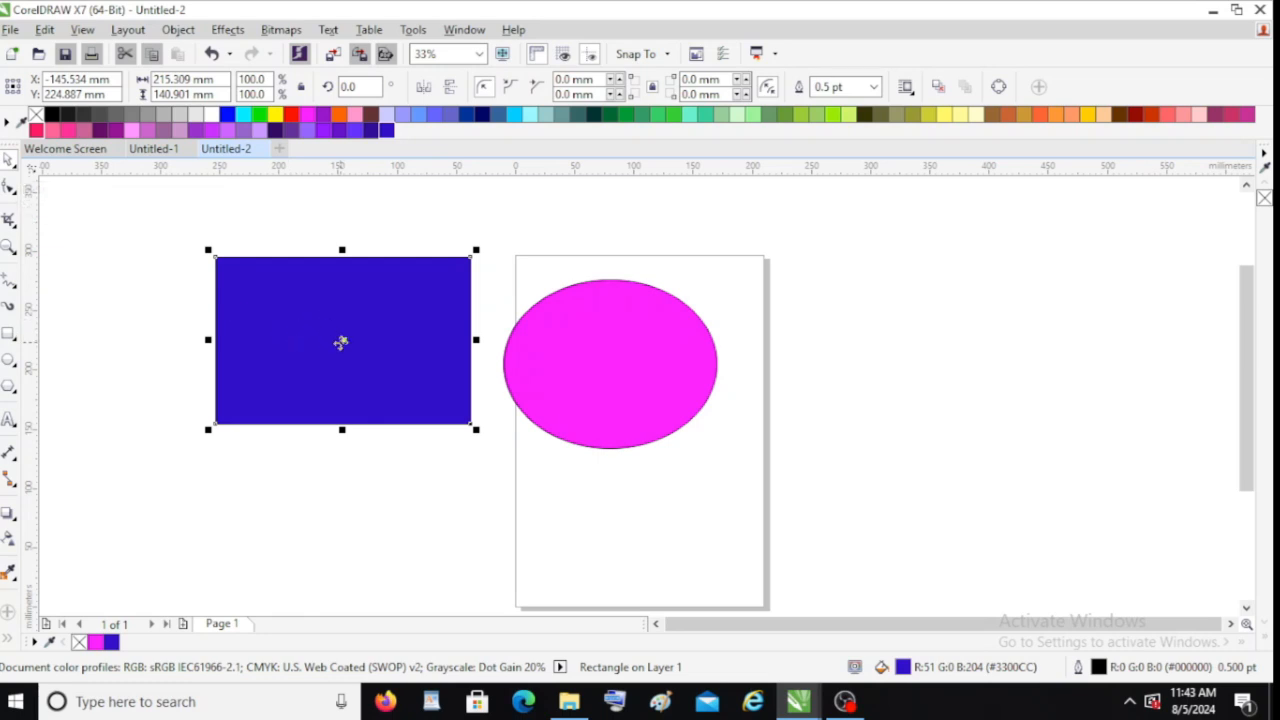
Reposition the rectangle further left and the ellipse slightly up and right
{"action": "left_click_drag", "start_coordinate": [550, 343], "coordinate": [697, 297]}
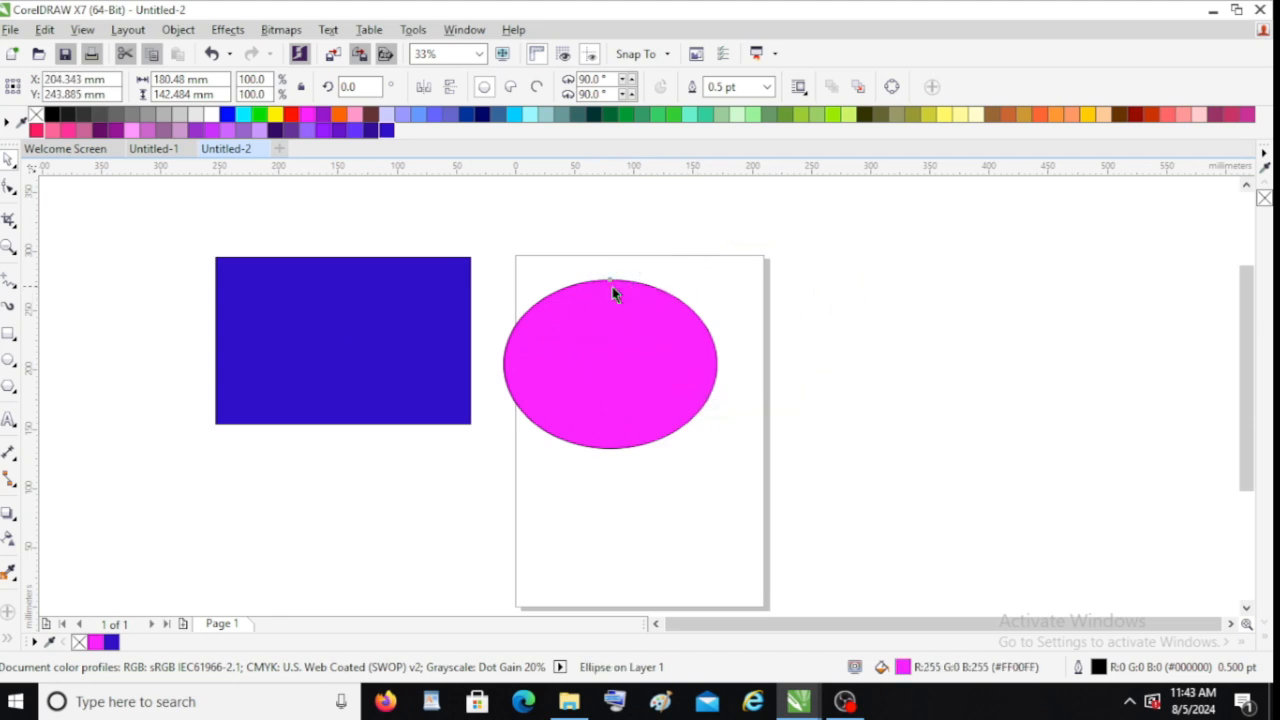
{"action": "left_click_drag", "start_coordinate": [437, 297], "coordinate": [362, 310]}
{"action": "left_click_drag", "start_coordinate": [676, 308], "coordinate": [561, 308]}
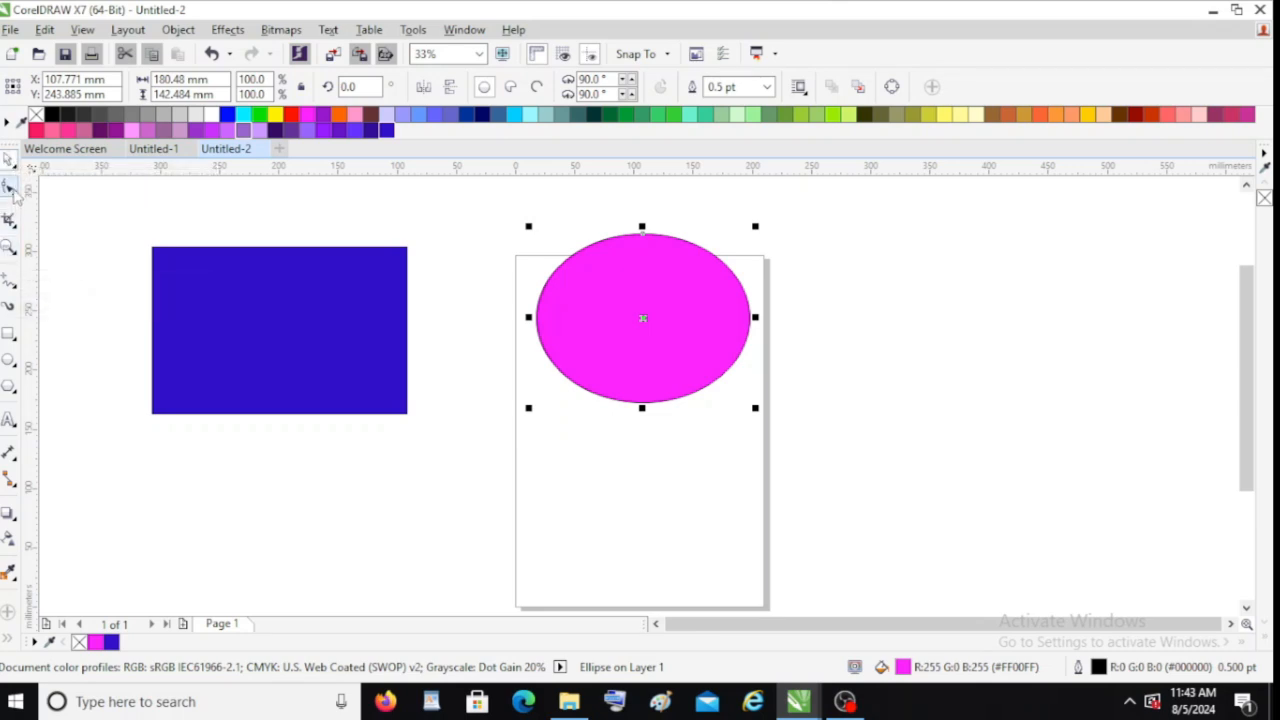
With the Shape tool, convert the blue rectangle to curves
{"action": "left_click", "coordinate": [13, 192]}
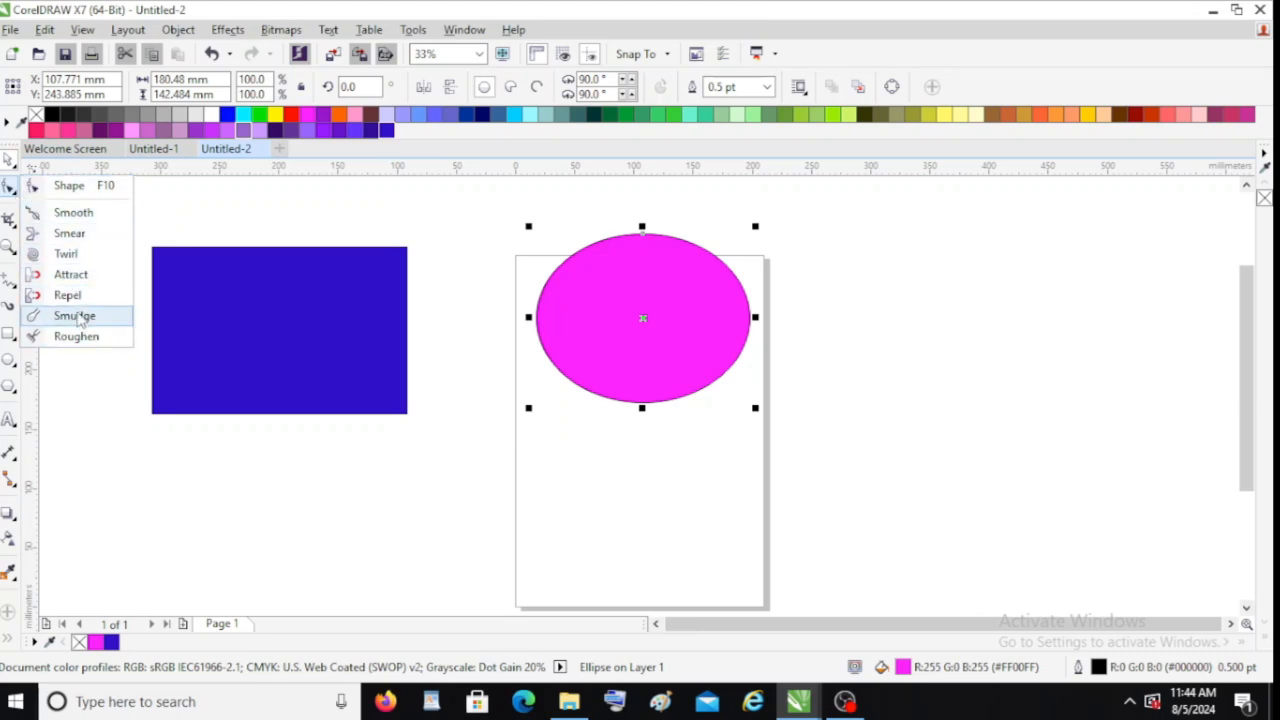
{"action": "left_click", "coordinate": [60, 187]}
{"action": "left_click", "coordinate": [180, 257]}
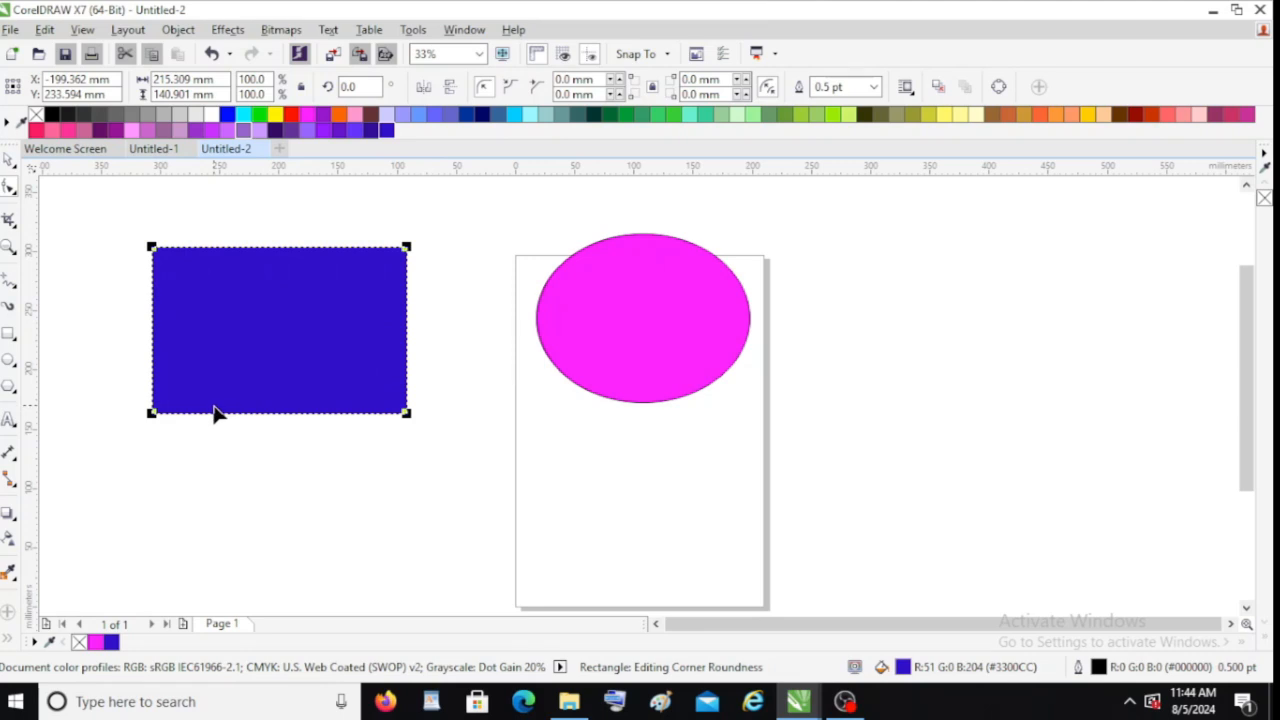
{"action": "right_click", "coordinate": [226, 256]}
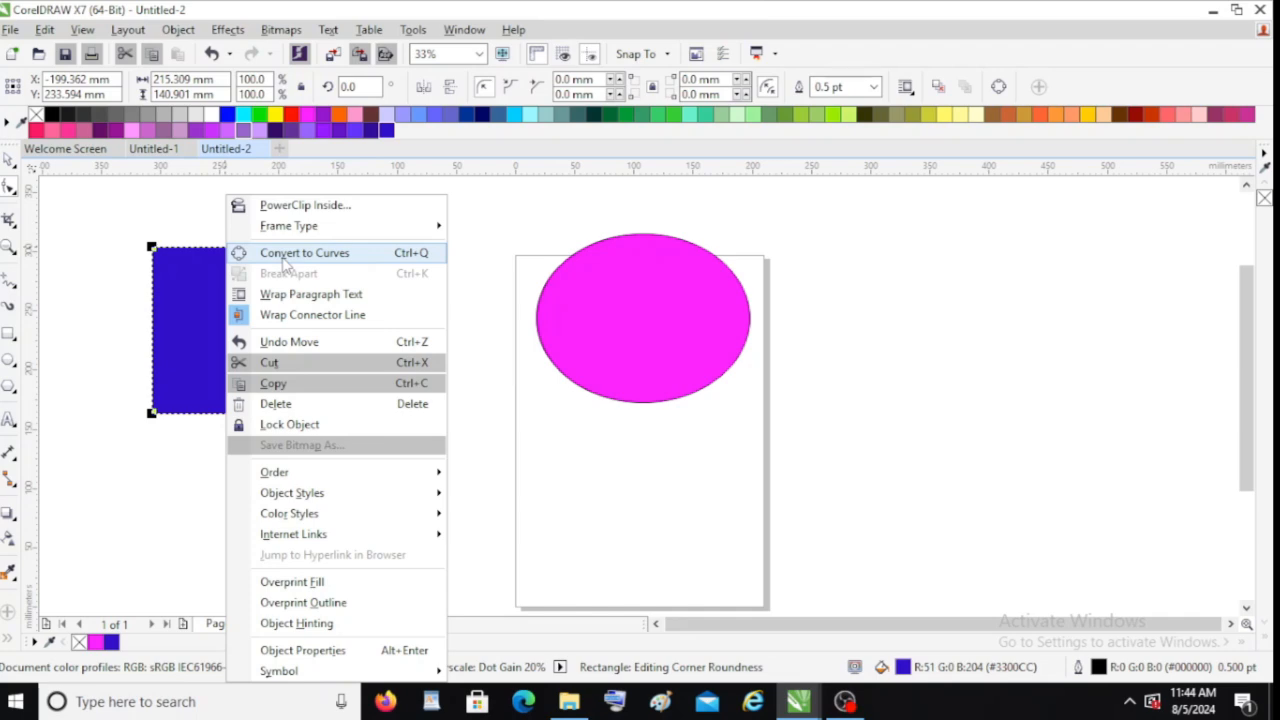
{"action": "left_click", "coordinate": [285, 255]}
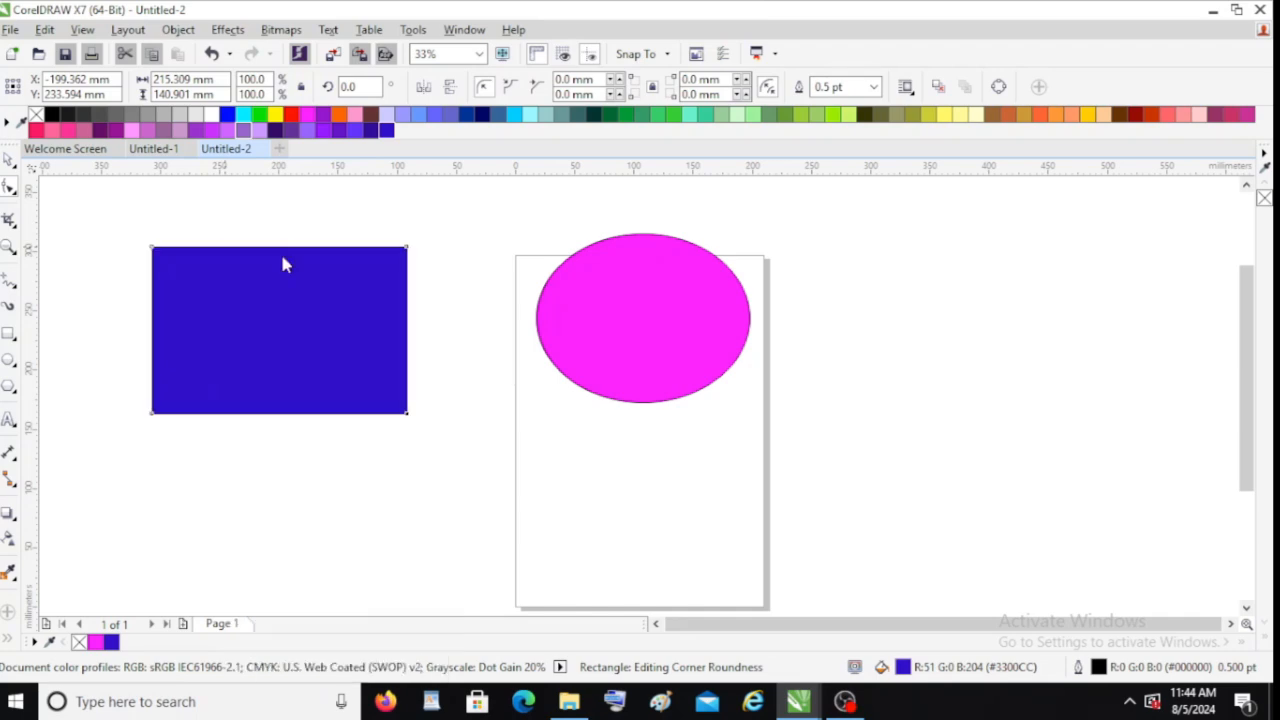
Add nodes along the rectangle's top edge and pull the middle node down to form a V notch
{"action": "double_click", "coordinate": [209, 248]}
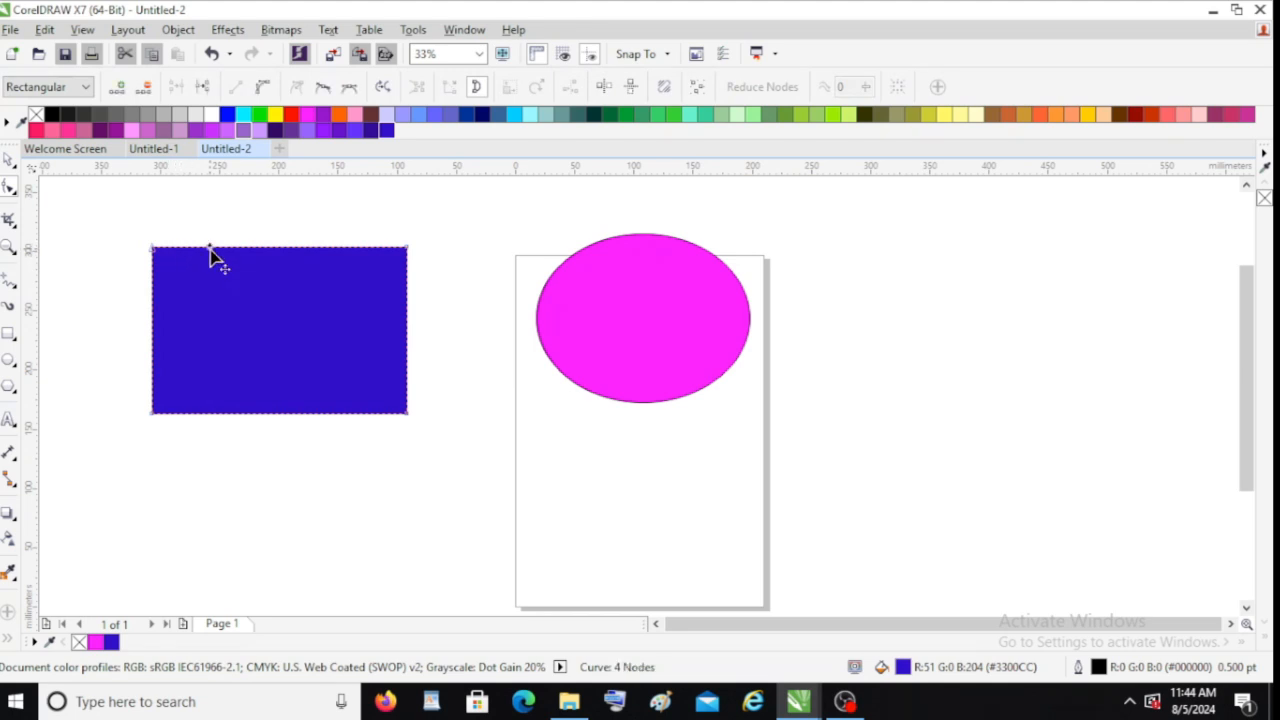
{"action": "left_click", "coordinate": [279, 248]}
{"action": "double_click", "coordinate": [280, 248]}
{"action": "double_click", "coordinate": [352, 248]}
{"action": "left_click", "coordinate": [406, 320]}
{"action": "left_click_drag", "start_coordinate": [280, 250], "coordinate": [280, 296]}
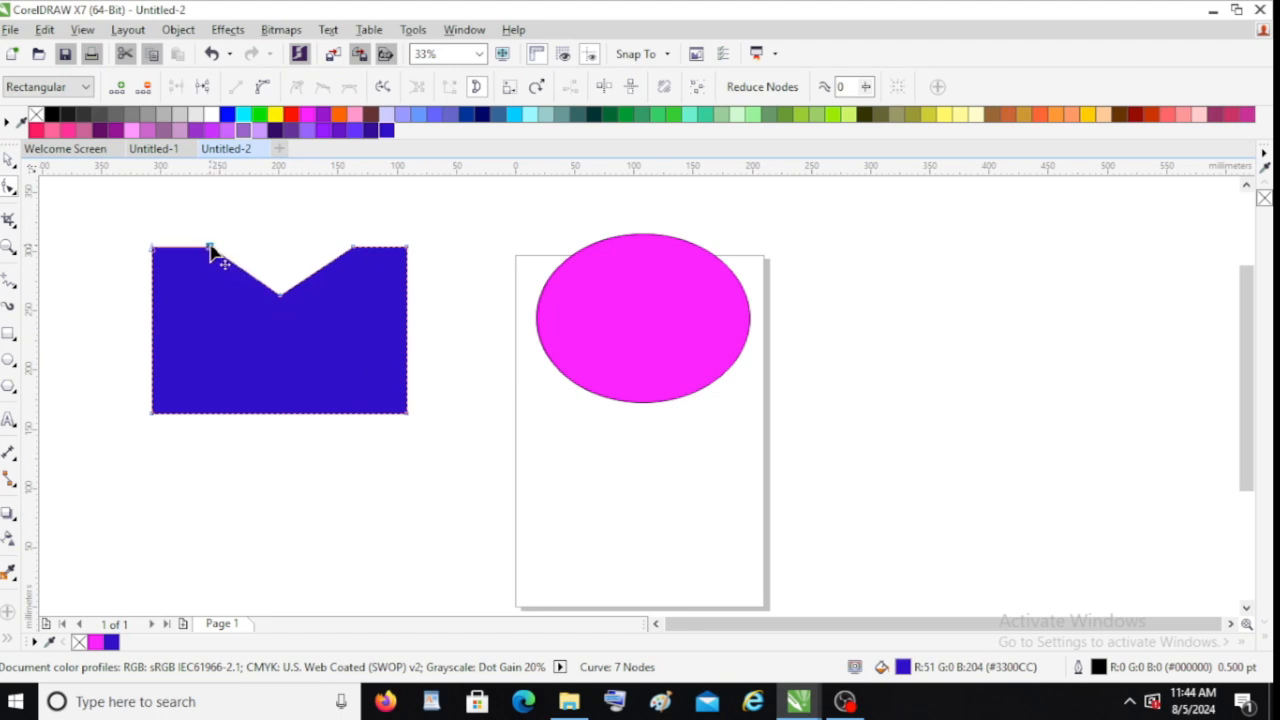
Raise the top-left node and add nodes on the left edge, pulling them outward to shape a pointed head
{"action": "left_click_drag", "start_coordinate": [211, 252], "coordinate": [236, 221]}
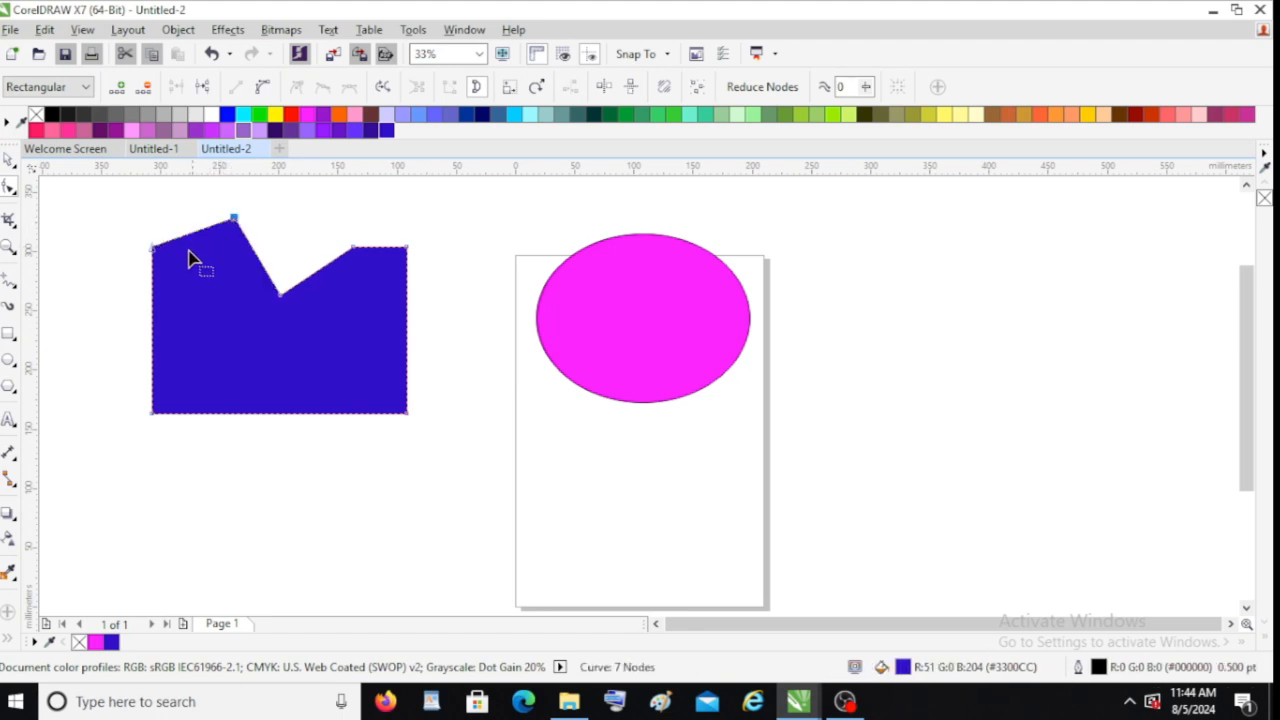
{"action": "double_click", "coordinate": [151, 284]}
{"action": "left_click_drag", "start_coordinate": [151, 284], "coordinate": [110, 285]}
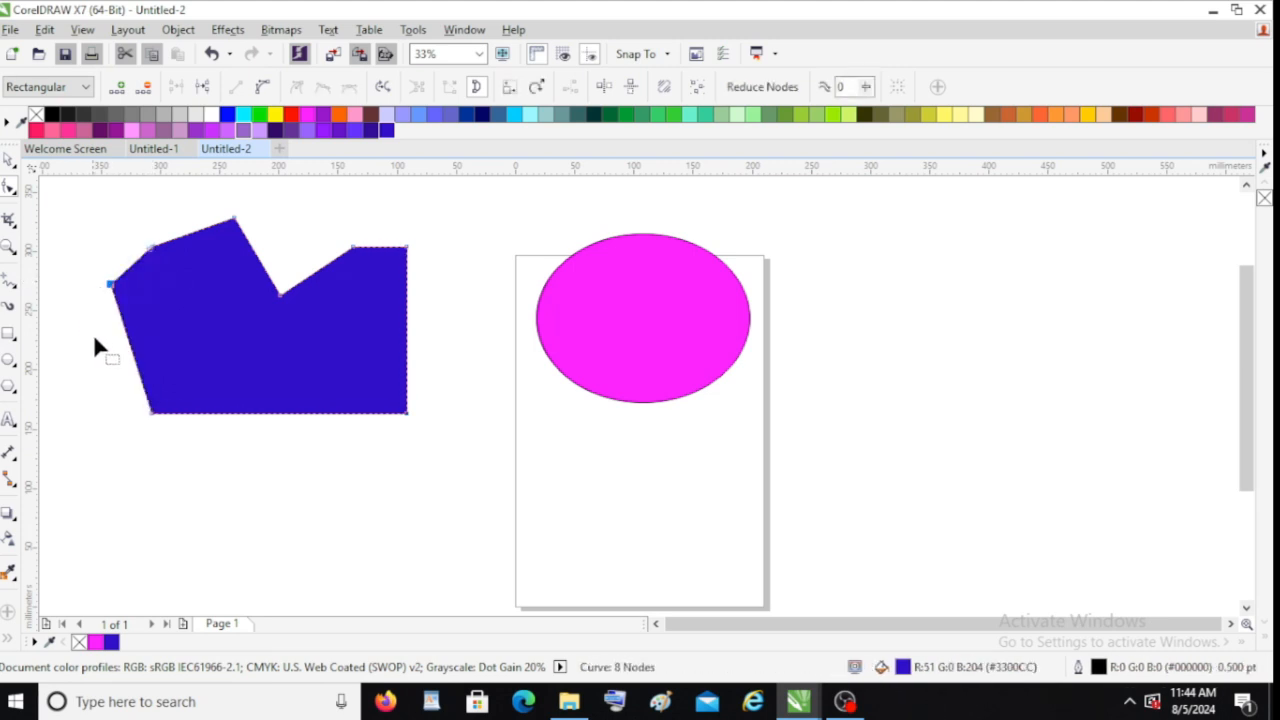
{"action": "double_click", "coordinate": [134, 363]}
{"action": "left_click_drag", "start_coordinate": [134, 363], "coordinate": [78, 362]}
{"action": "left_click", "coordinate": [200, 417]}
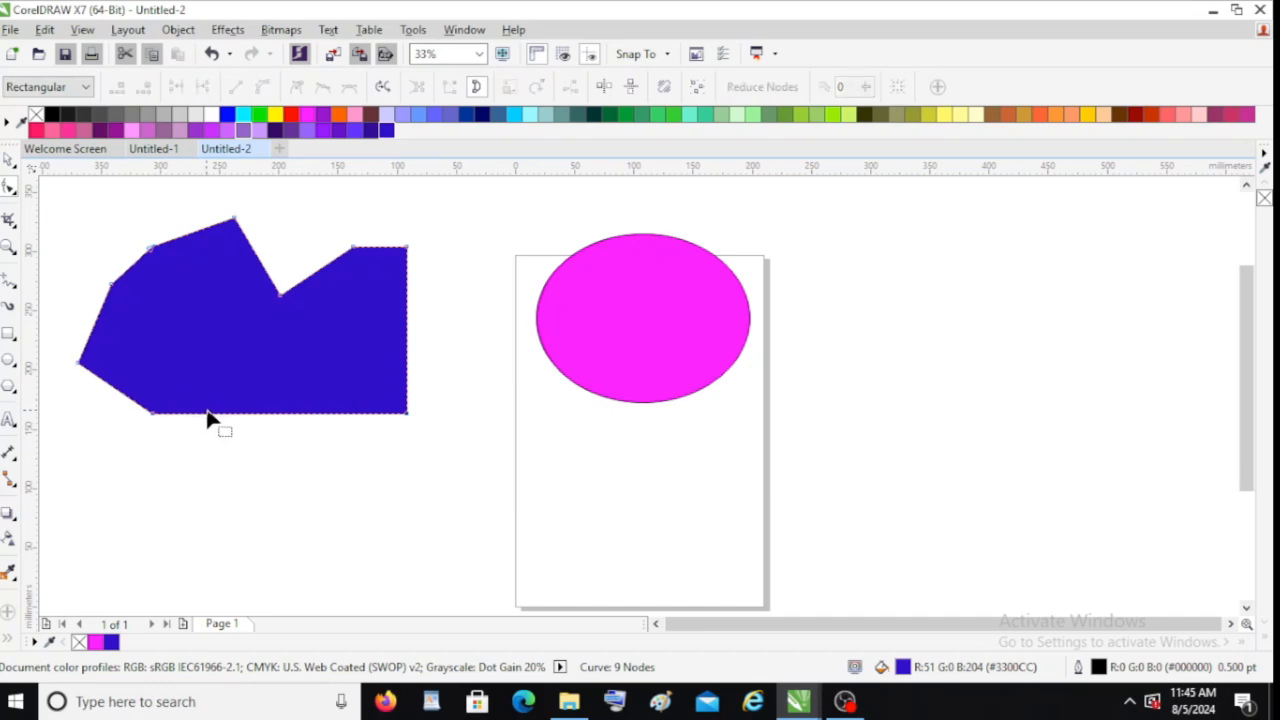
Pull nodes on the right and bottom edges inward to form a fish tail
{"action": "left_click_drag", "start_coordinate": [353, 248], "coordinate": [363, 285]}
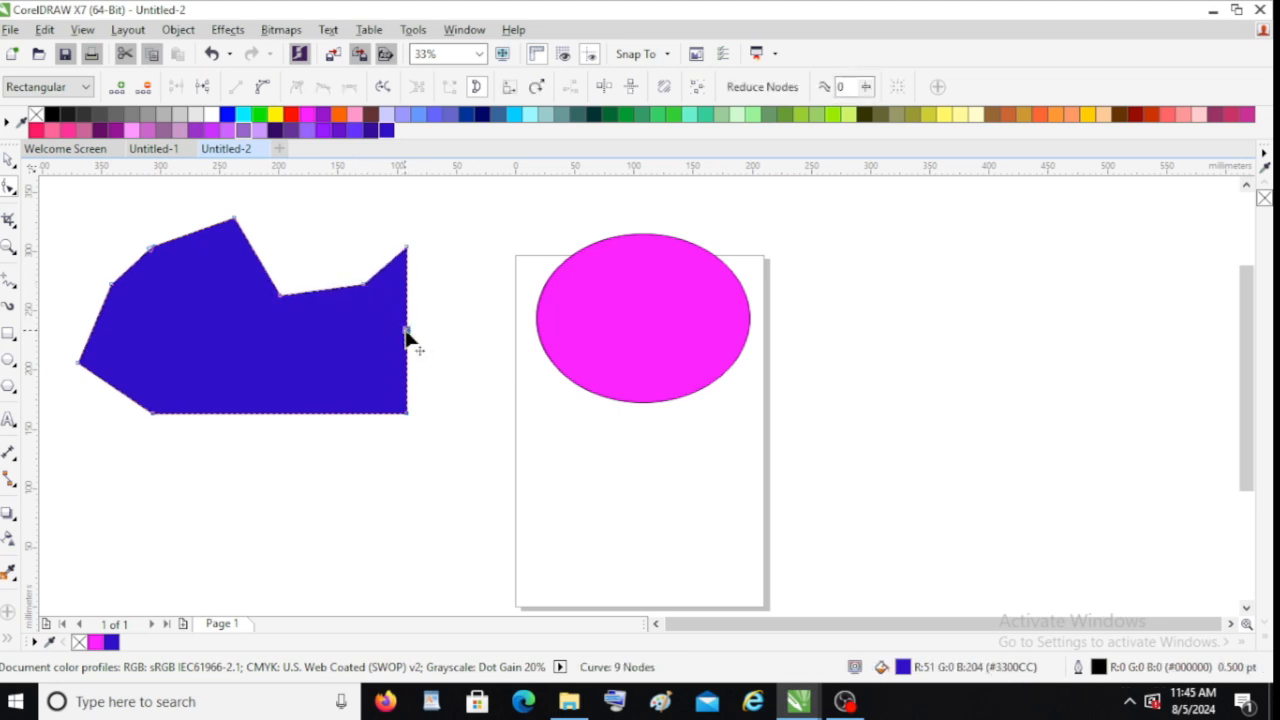
{"action": "double_click", "coordinate": [406, 331]}
{"action": "left_click_drag", "start_coordinate": [407, 332], "coordinate": [364, 316]}
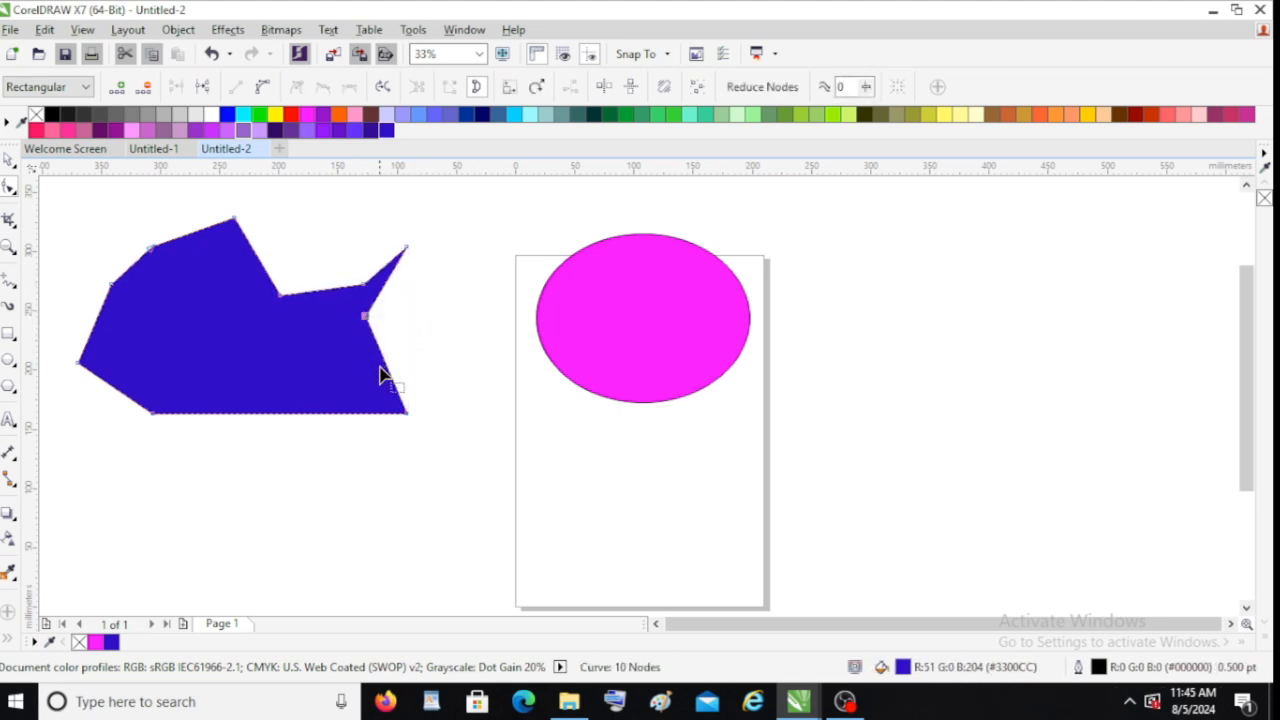
{"action": "double_click", "coordinate": [308, 412]}
{"action": "left_click_drag", "start_coordinate": [308, 416], "coordinate": [308, 356]}
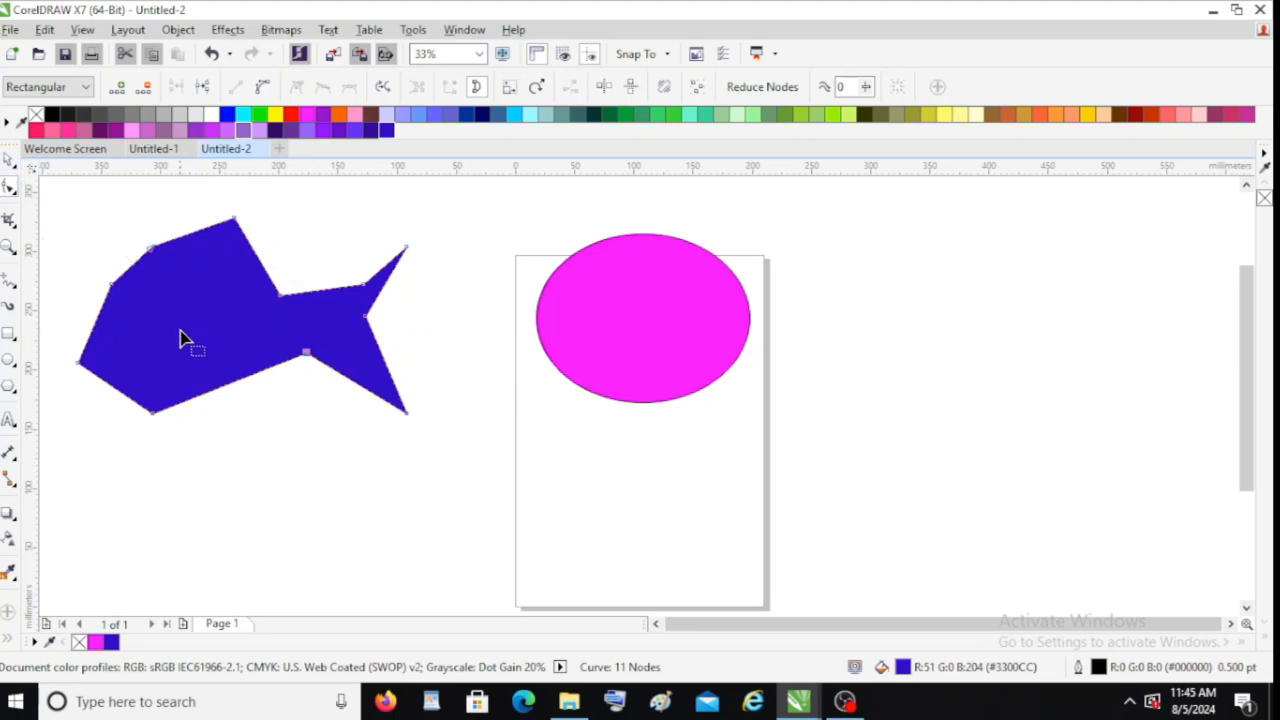
{"action": "left_click", "coordinate": [218, 395]}
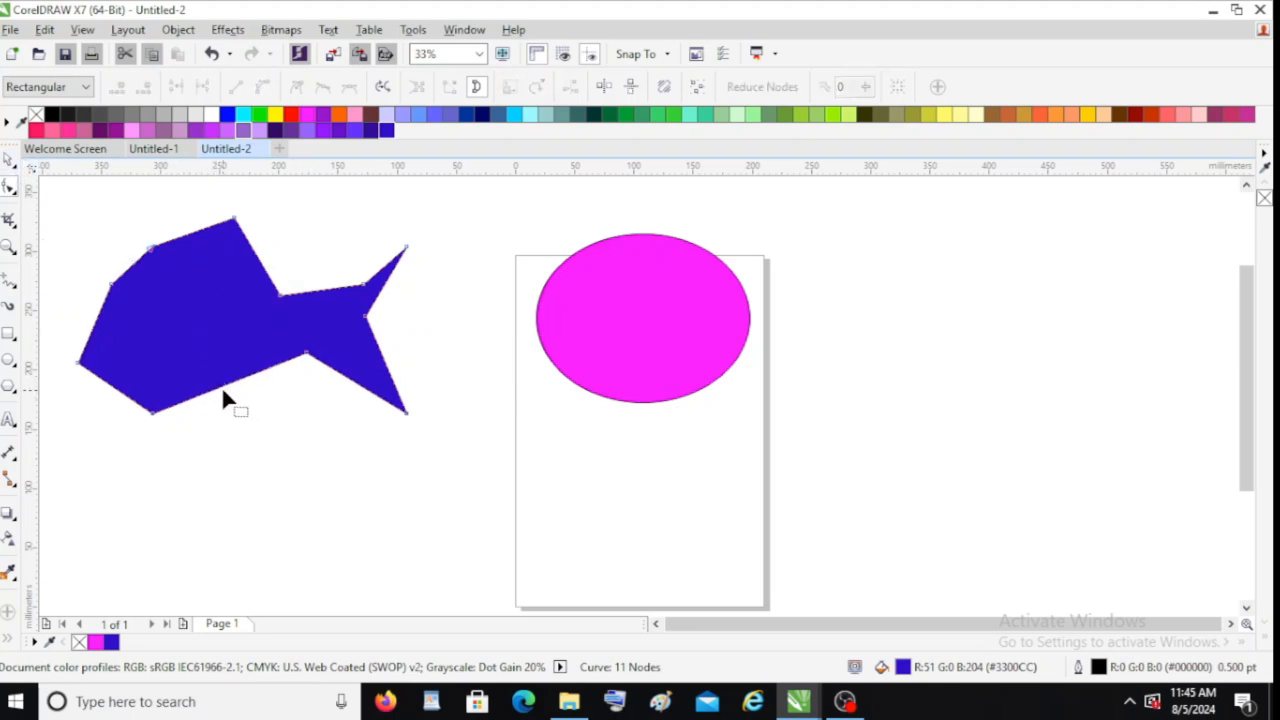
Move the magenta ellipse to the left and convert it to curves
{"action": "left_click", "coordinate": [594, 272]}
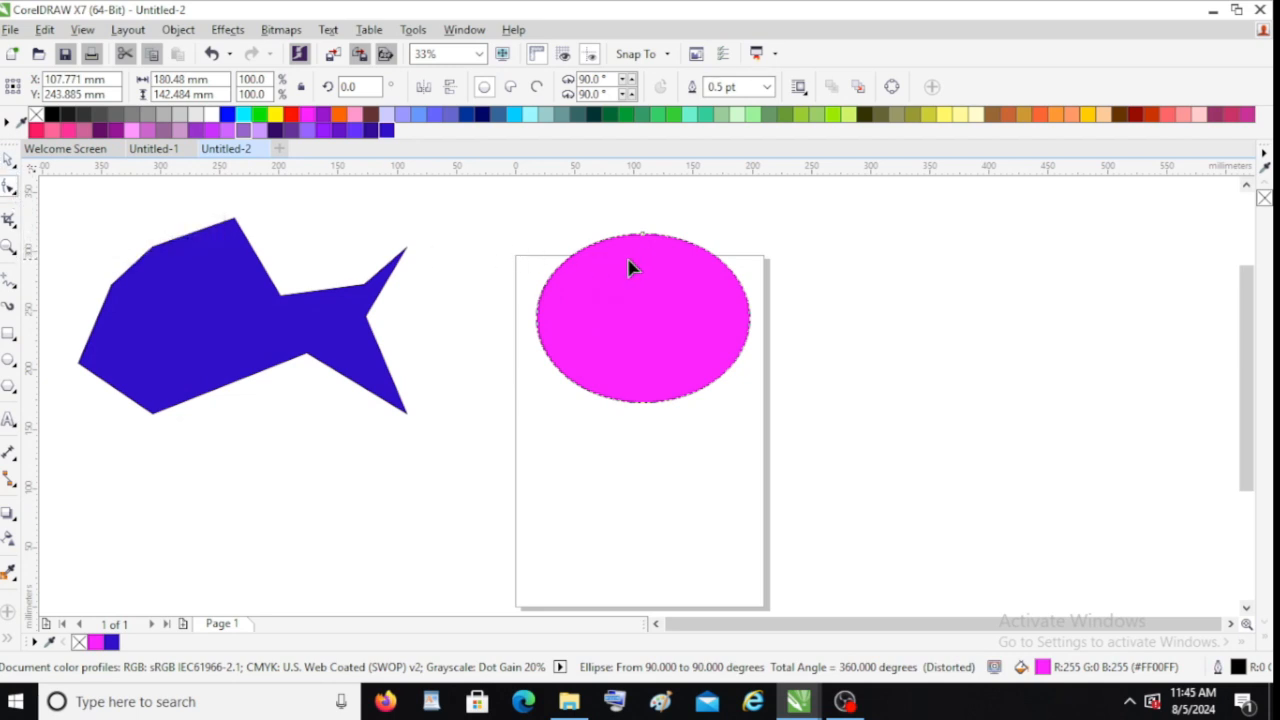
{"action": "left_click", "coordinate": [10, 159]}
{"action": "left_click_drag", "start_coordinate": [602, 296], "coordinate": [541, 296]}
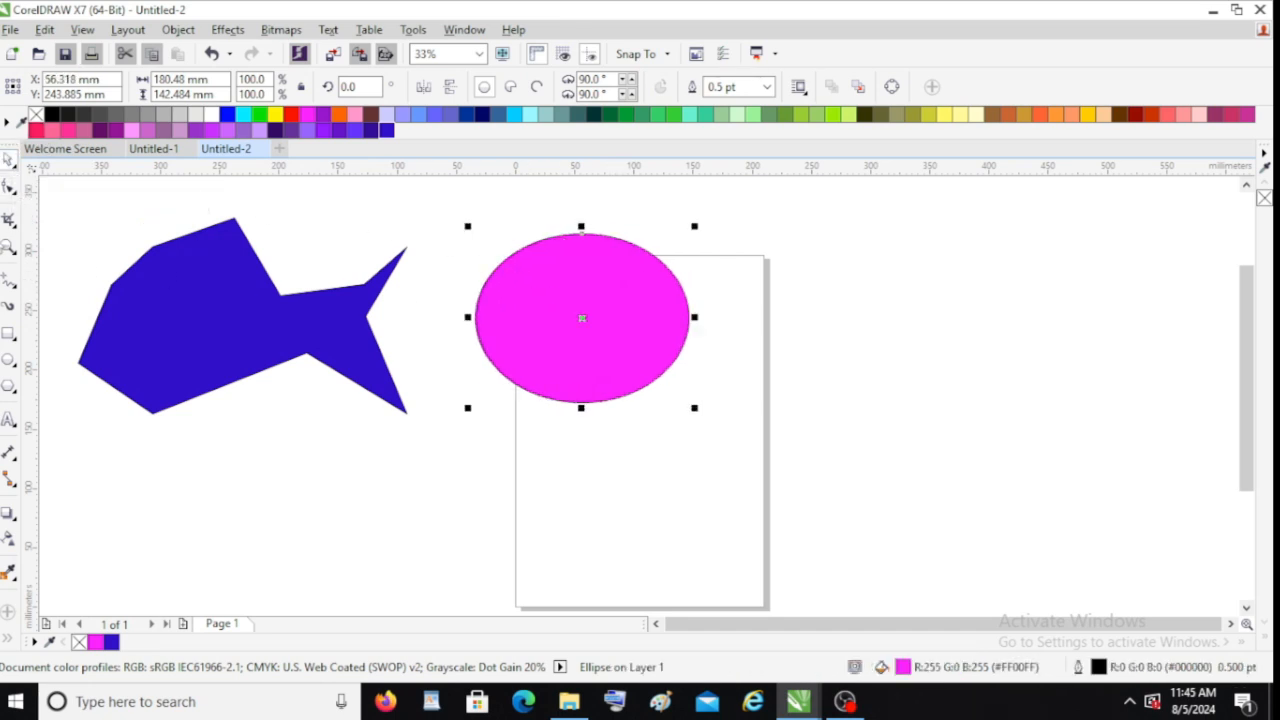
{"action": "left_click", "coordinate": [10, 186]}
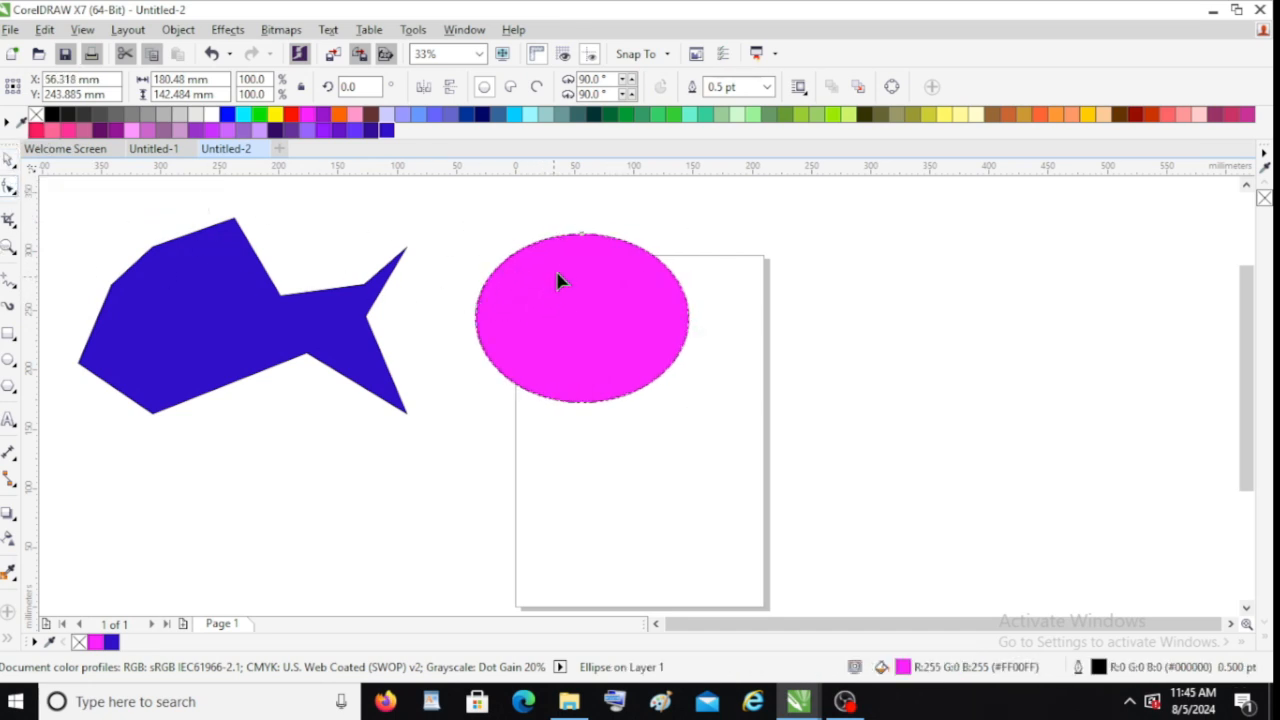
{"action": "left_click", "coordinate": [582, 236]}
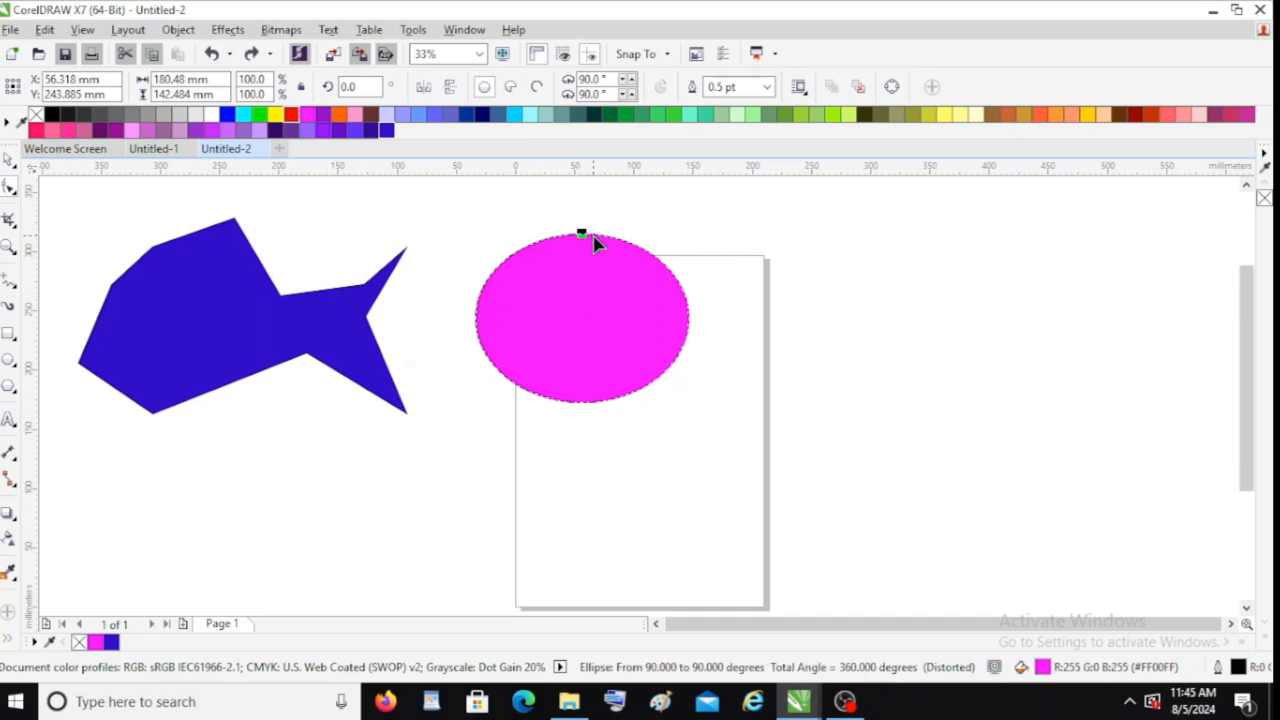
{"action": "right_click", "coordinate": [594, 244]}
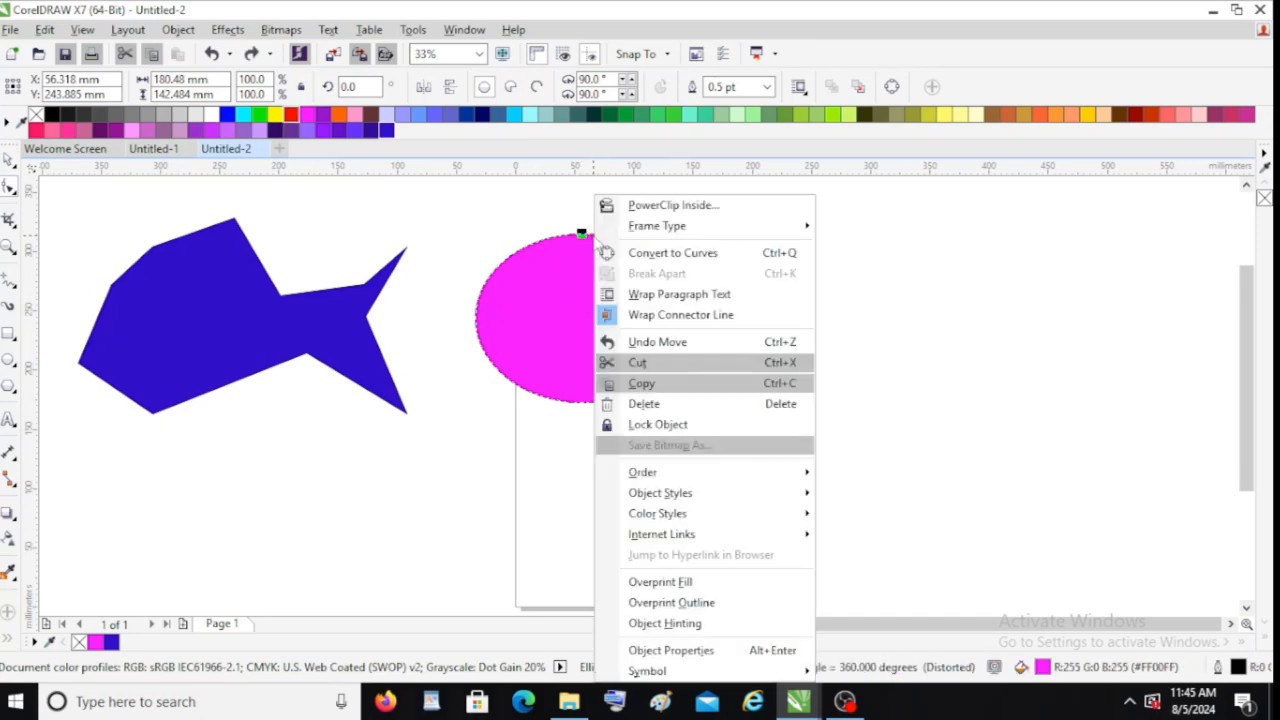
{"action": "left_click", "coordinate": [640, 258]}
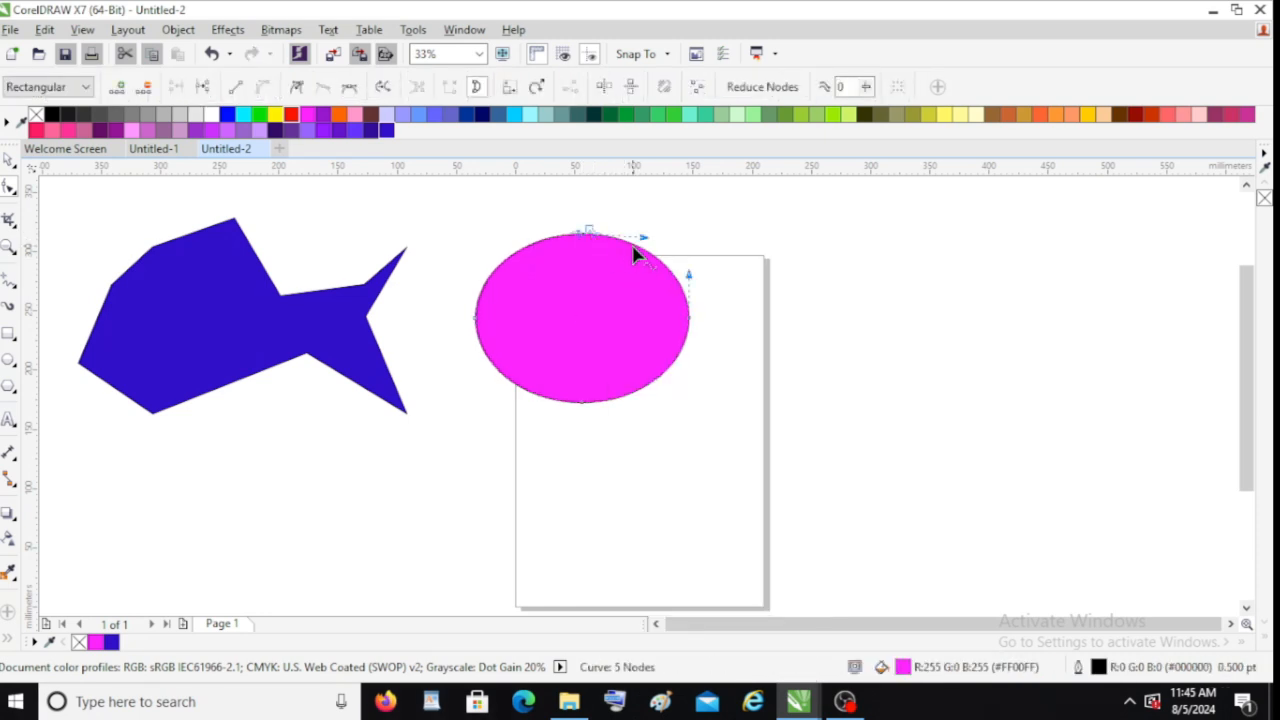
Add nodes on the ellipse's upper right and drag them to carve a notch with two pointed lobes
{"action": "double_click", "coordinate": [636, 256]}
{"action": "double_click", "coordinate": [682, 294]}
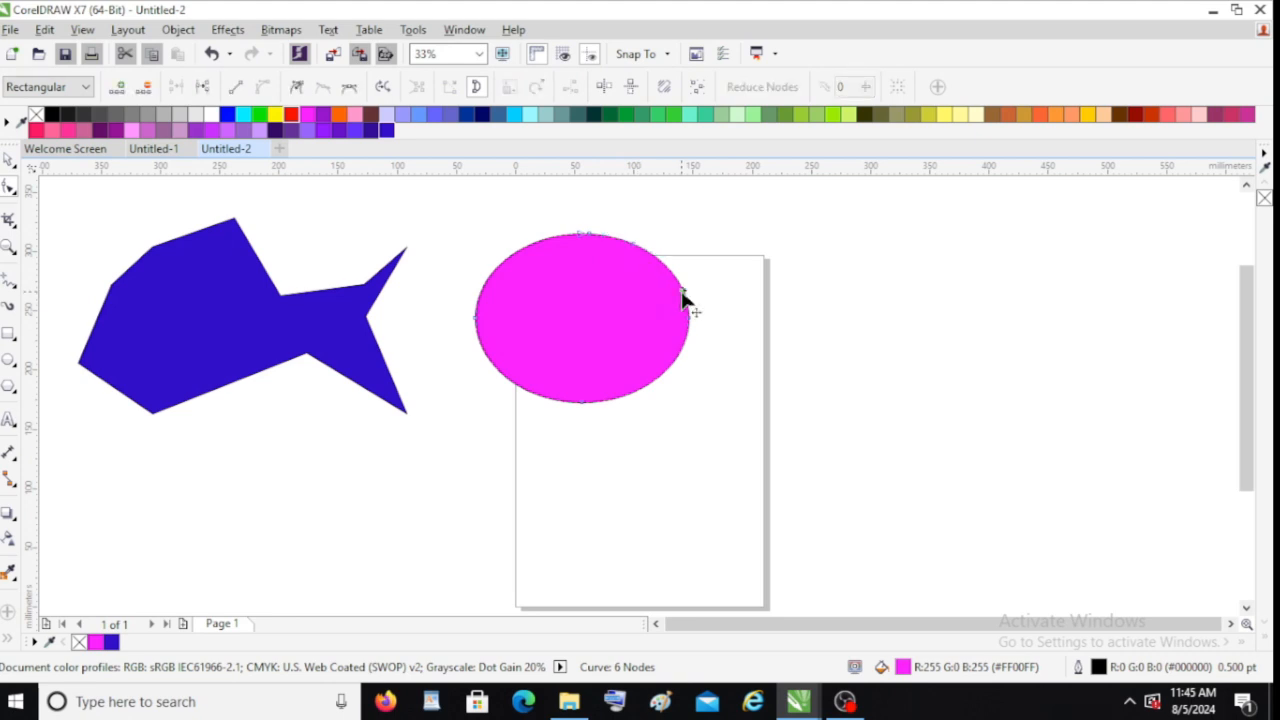
{"action": "left_click_drag", "start_coordinate": [668, 296], "coordinate": [591, 296]}
{"action": "left_click", "coordinate": [590, 236]}
{"action": "left_click_drag", "start_coordinate": [591, 244], "coordinate": [679, 218]}
{"action": "left_click_drag", "start_coordinate": [690, 321], "coordinate": [731, 270]}
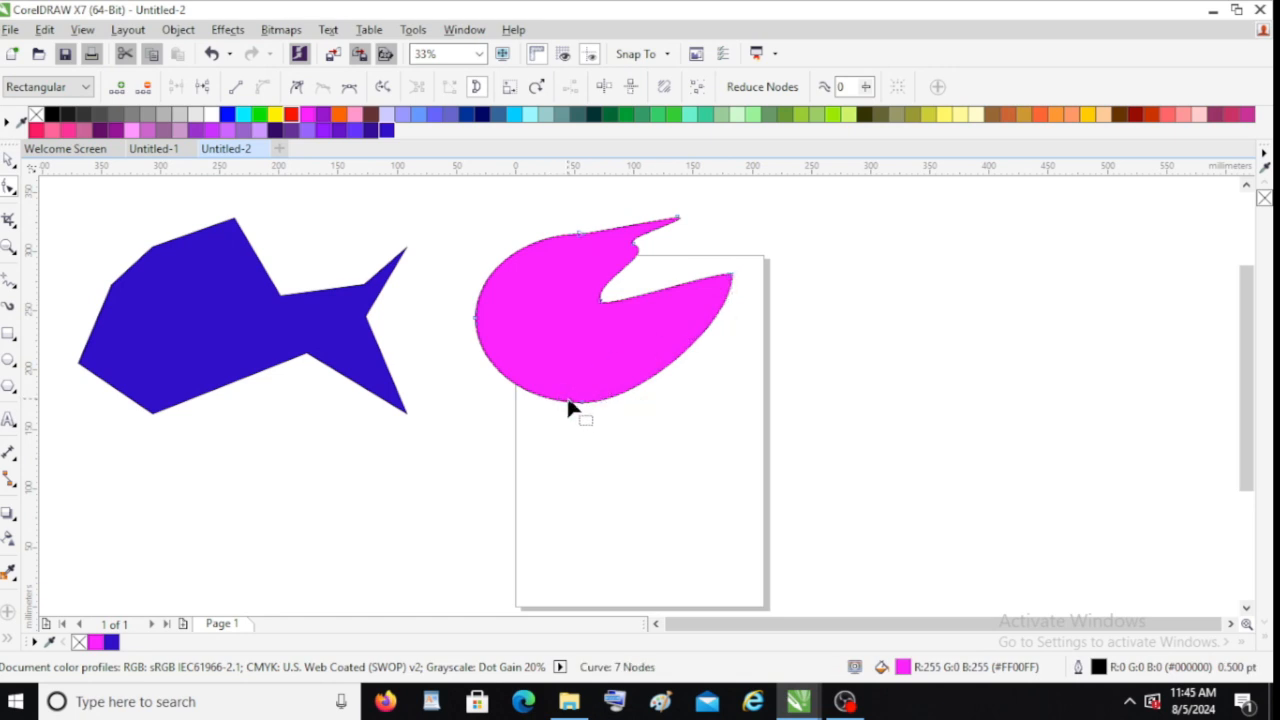
Drag the ellipse's lower-left nodes outward and add nodes on the left and bottom, pulling them out
{"action": "left_click_drag", "start_coordinate": [538, 436], "coordinate": [447, 412]}
{"action": "double_click", "coordinate": [525, 395]}
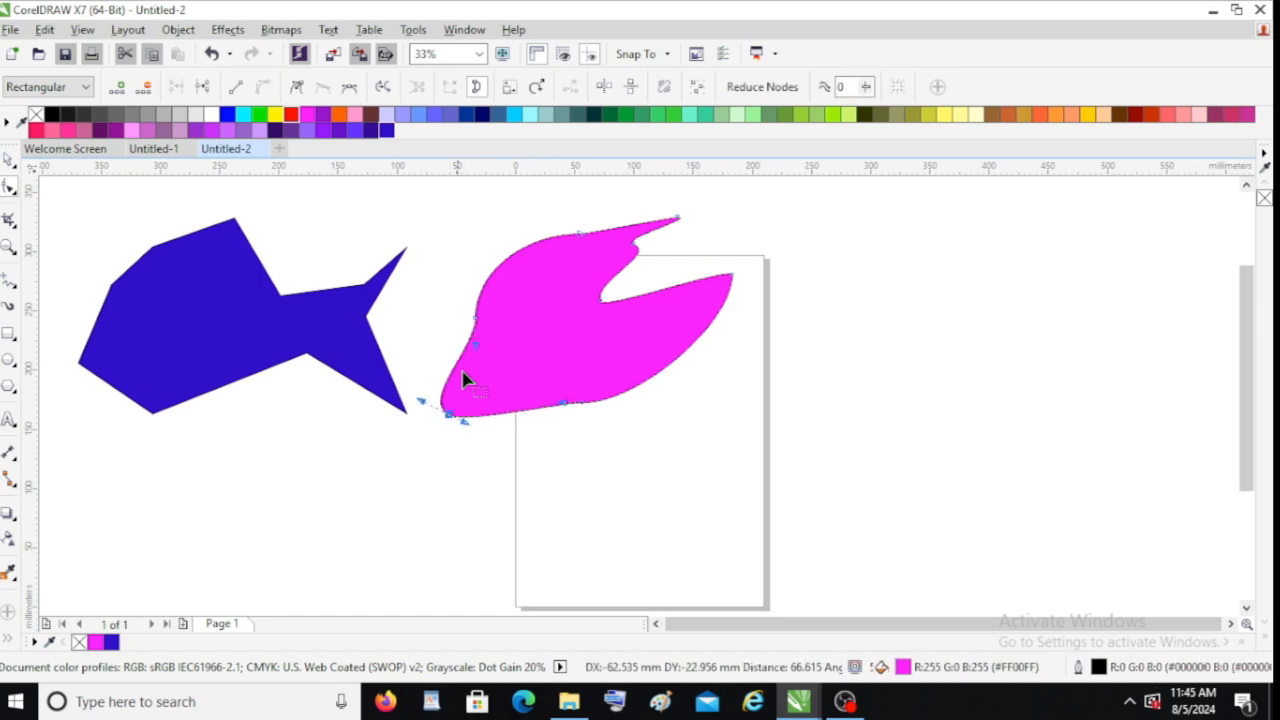
{"action": "double_click", "coordinate": [476, 312]}
{"action": "left_click_drag", "start_coordinate": [476, 312], "coordinate": [452, 263]}
{"action": "double_click", "coordinate": [625, 394]}
{"action": "left_click_drag", "start_coordinate": [627, 392], "coordinate": [669, 448]}
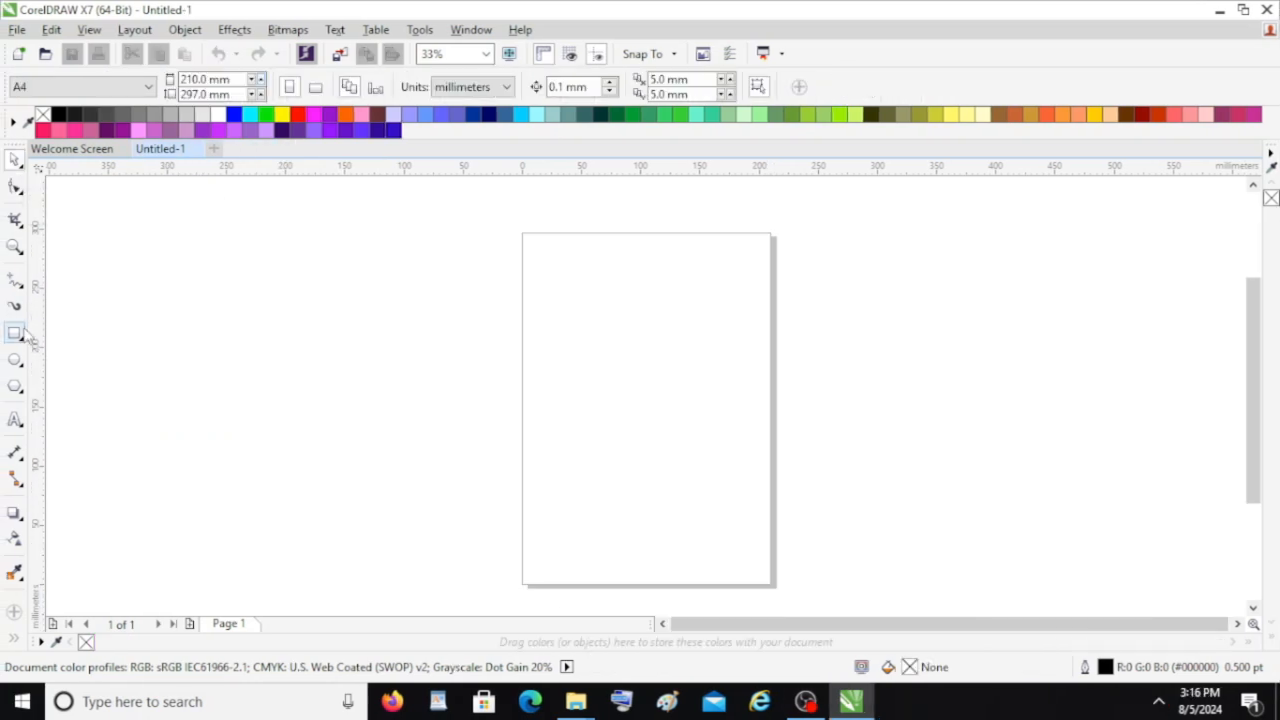
Draw a circle about 116 mm wide on the pasteboard left of the page
{"action": "left_click", "coordinate": [15, 360]}
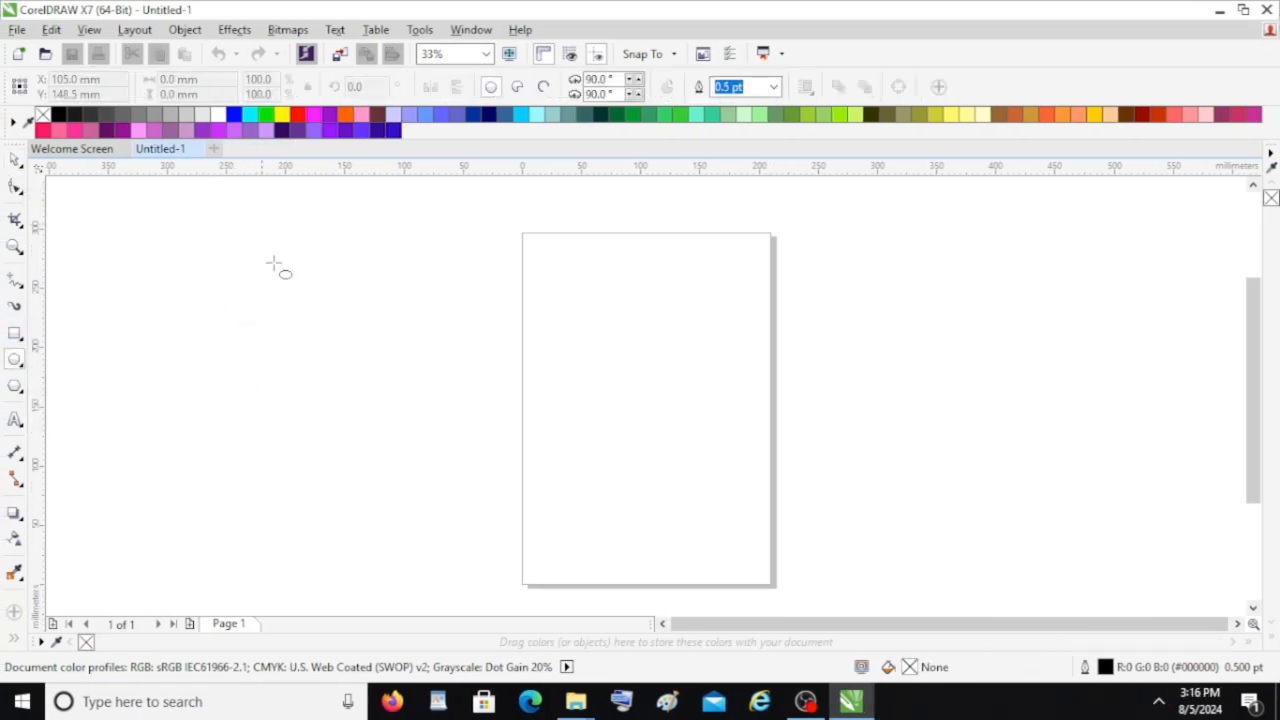
{"action": "left_click_drag", "start_coordinate": [303, 240], "coordinate": [443, 377]}
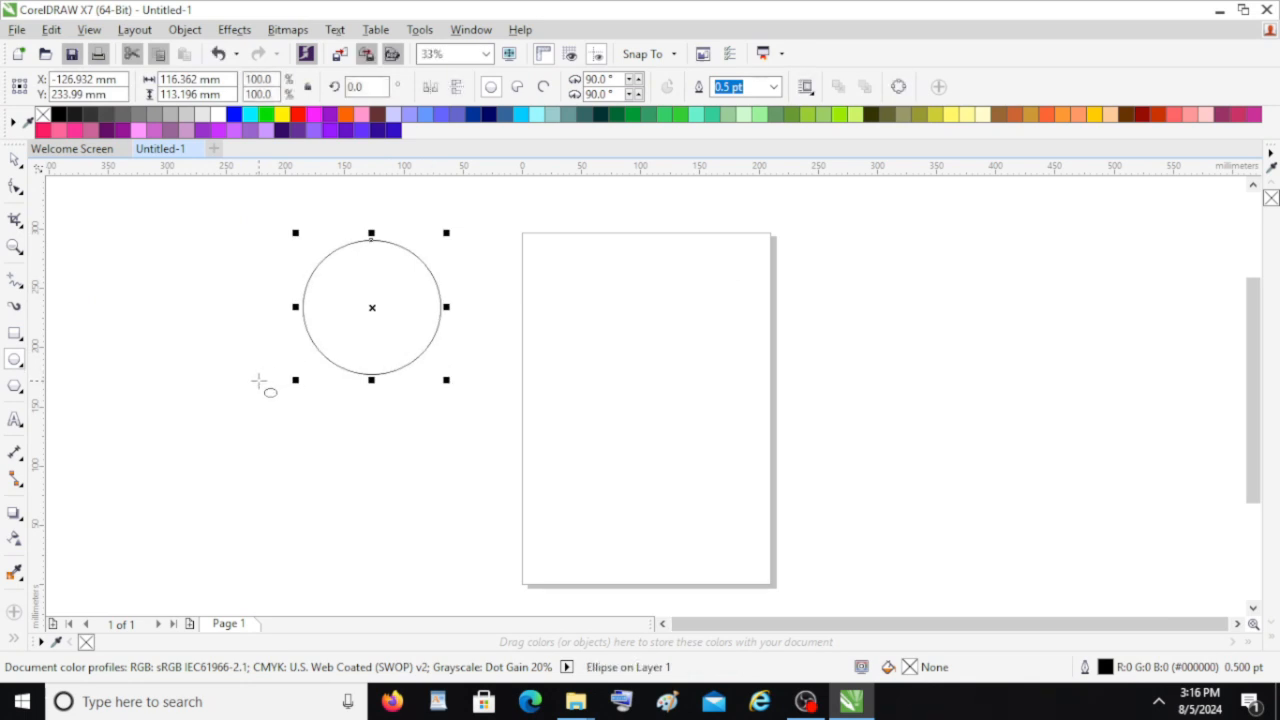
Use Smudge to pull two pointed ears out of the circle's top and fill the head yellow
{"action": "left_click", "coordinate": [18, 190]}
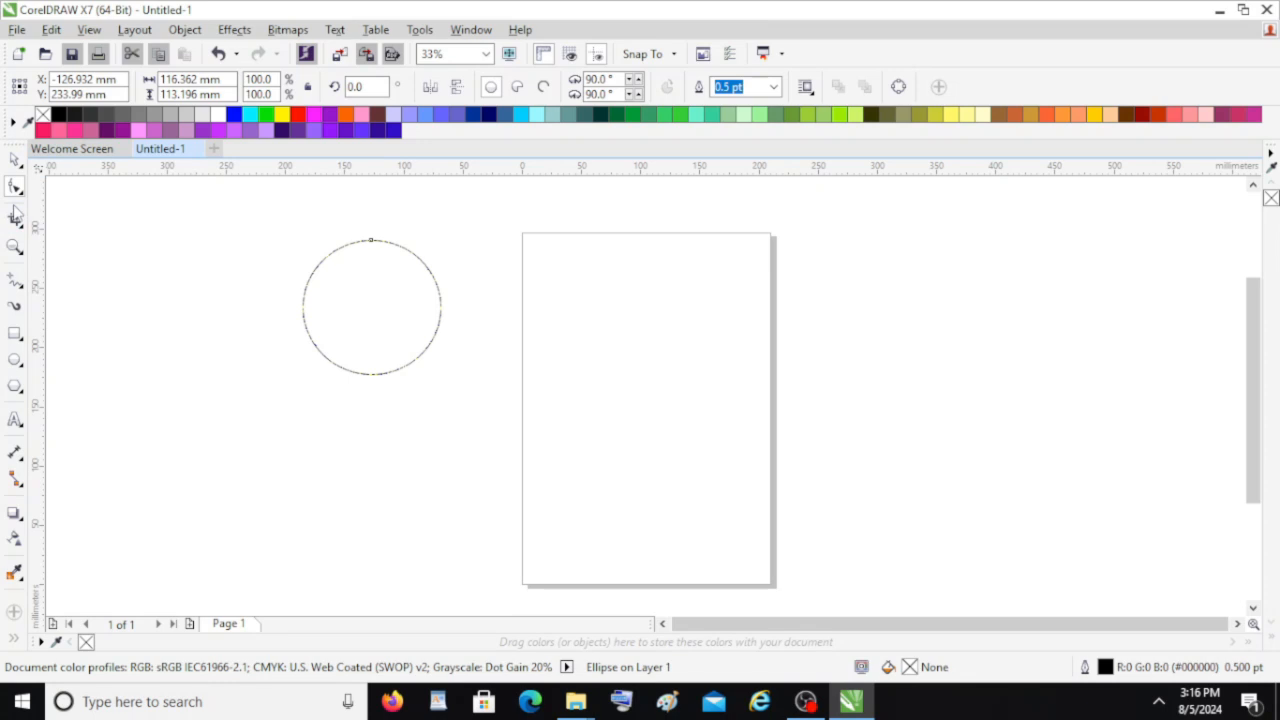
{"action": "left_click", "coordinate": [18, 188]}
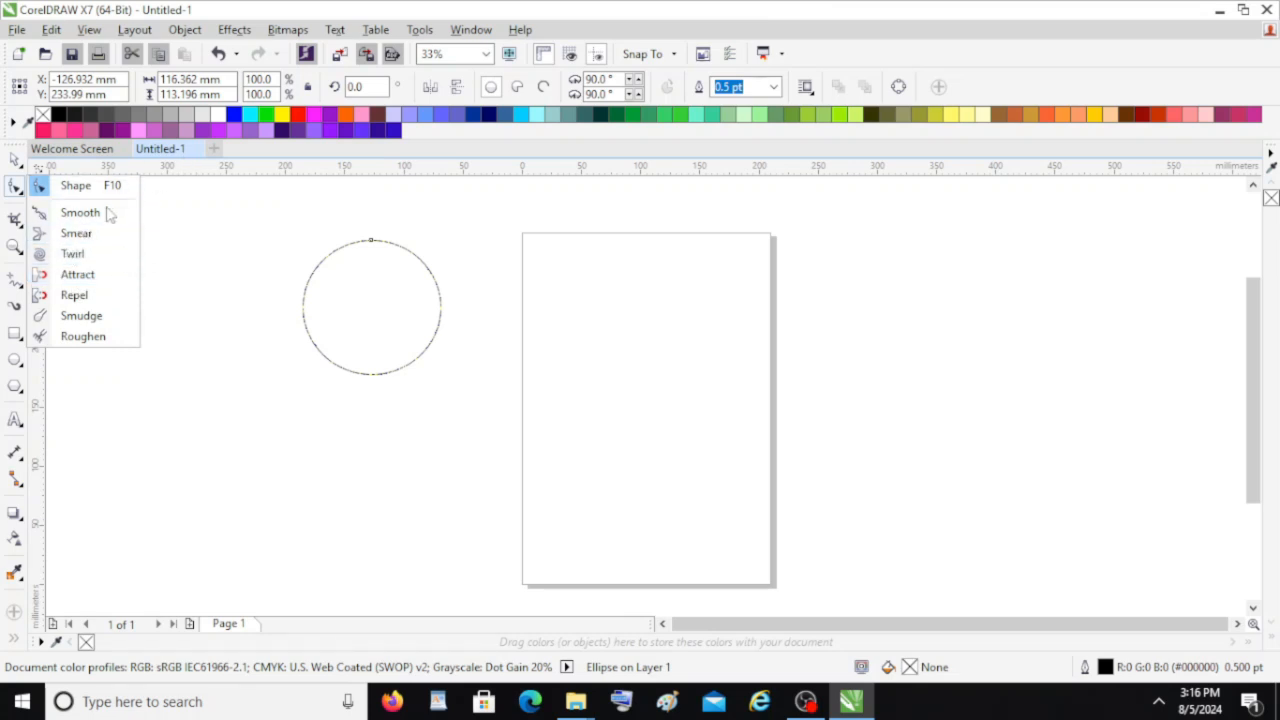
{"action": "left_click", "coordinate": [76, 233]}
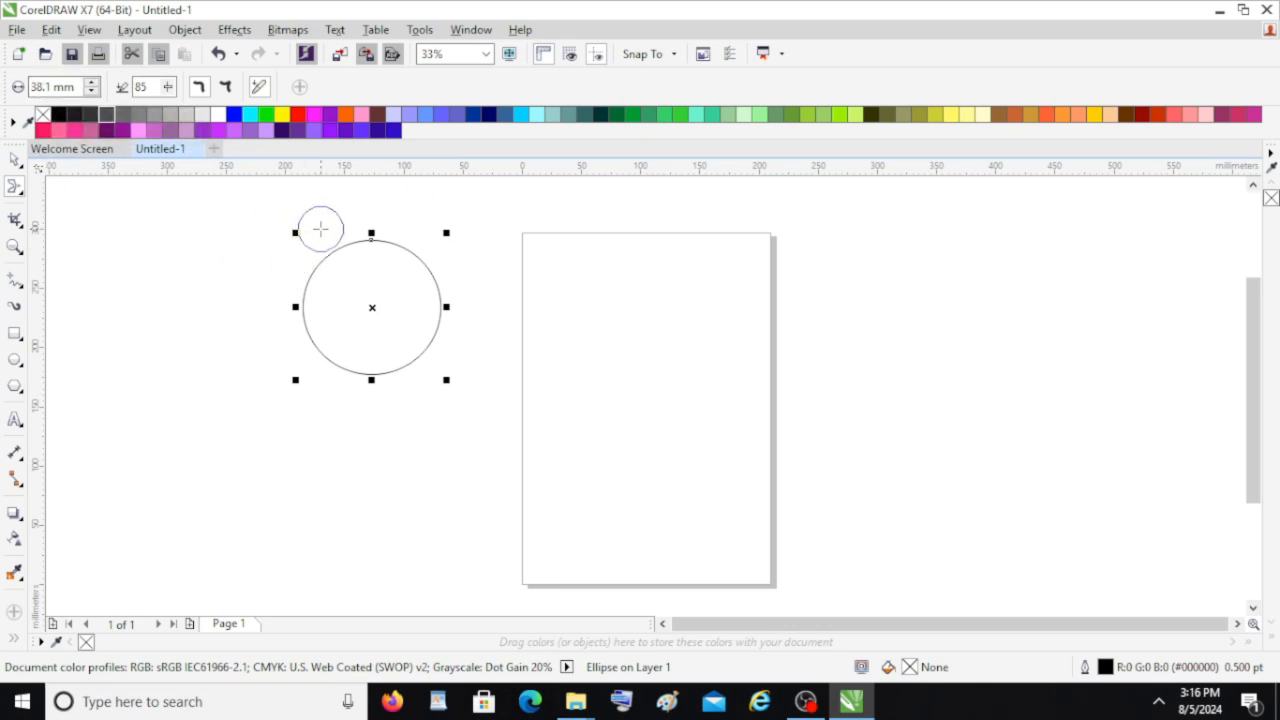
{"action": "left_click_drag", "start_coordinate": [391, 271], "coordinate": [425, 228]}
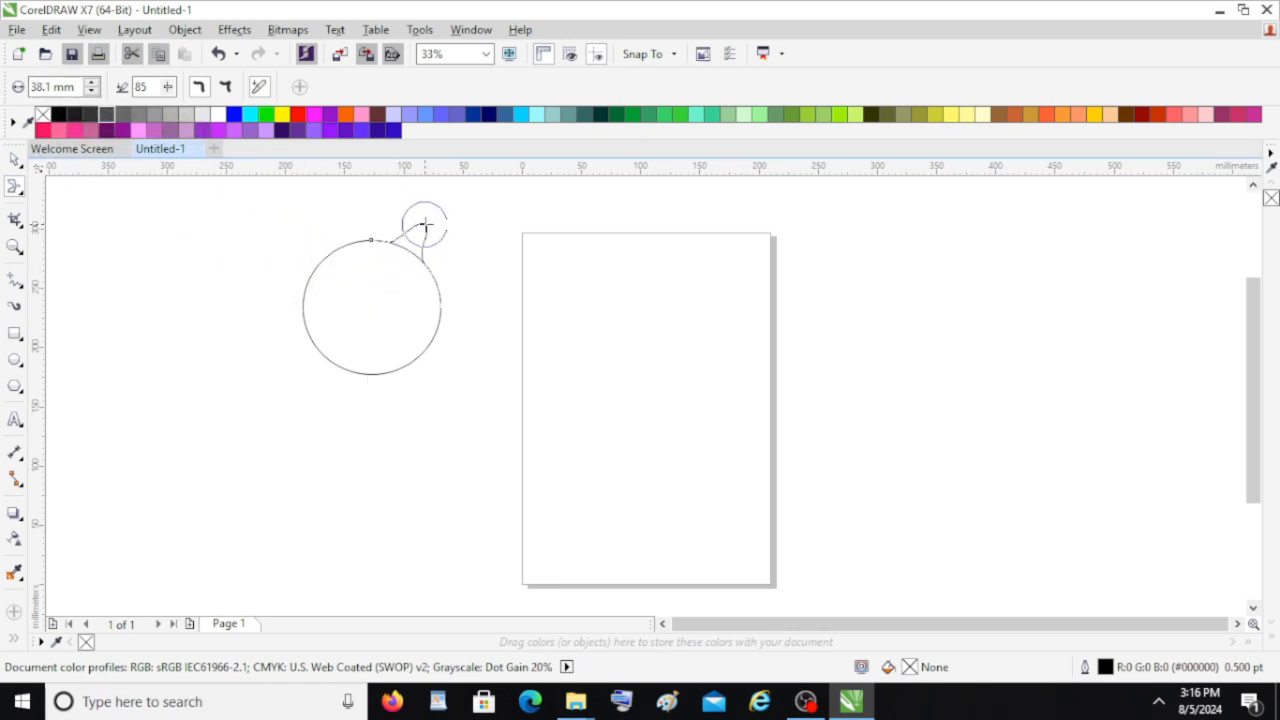
{"action": "mouse_move", "coordinate": [346, 274]}
{"action": "left_mouse_down"}
{"action": "mouse_move", "coordinate": [309, 229]}
{"action": "mouse_move", "coordinate": [287, 238]}
{"action": "left_mouse_up"}
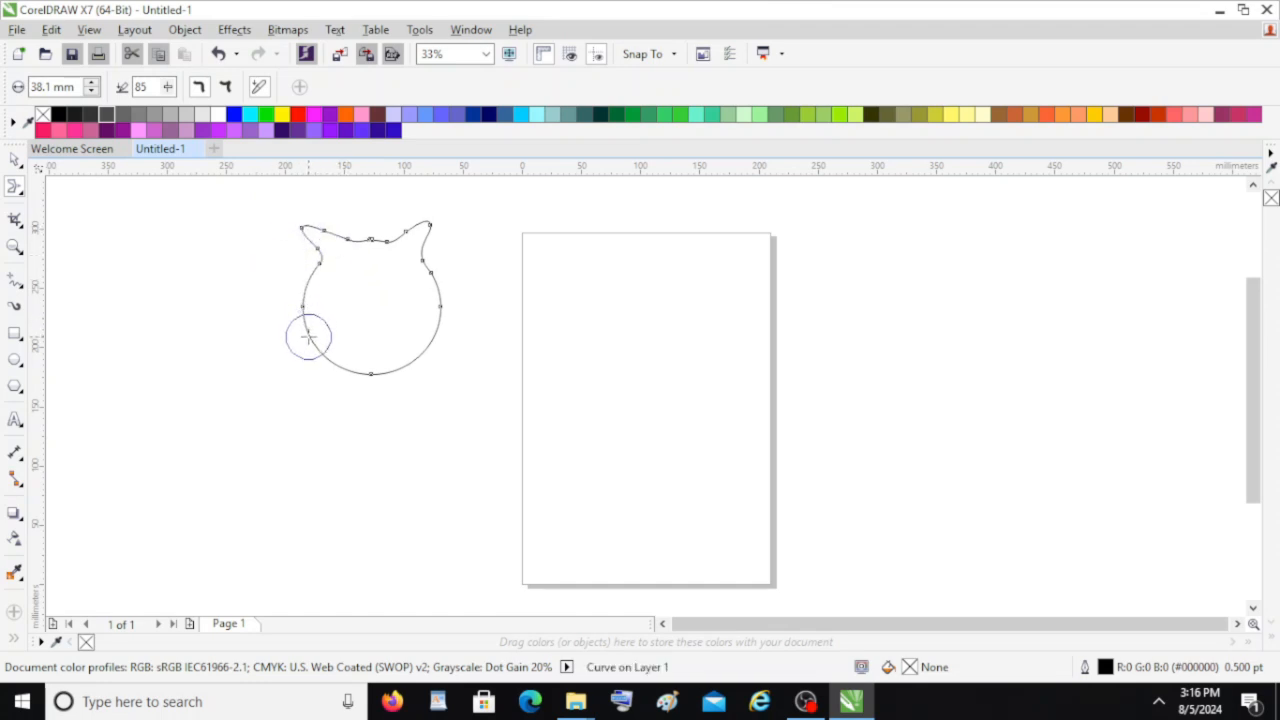
{"action": "left_click", "coordinate": [283, 114]}
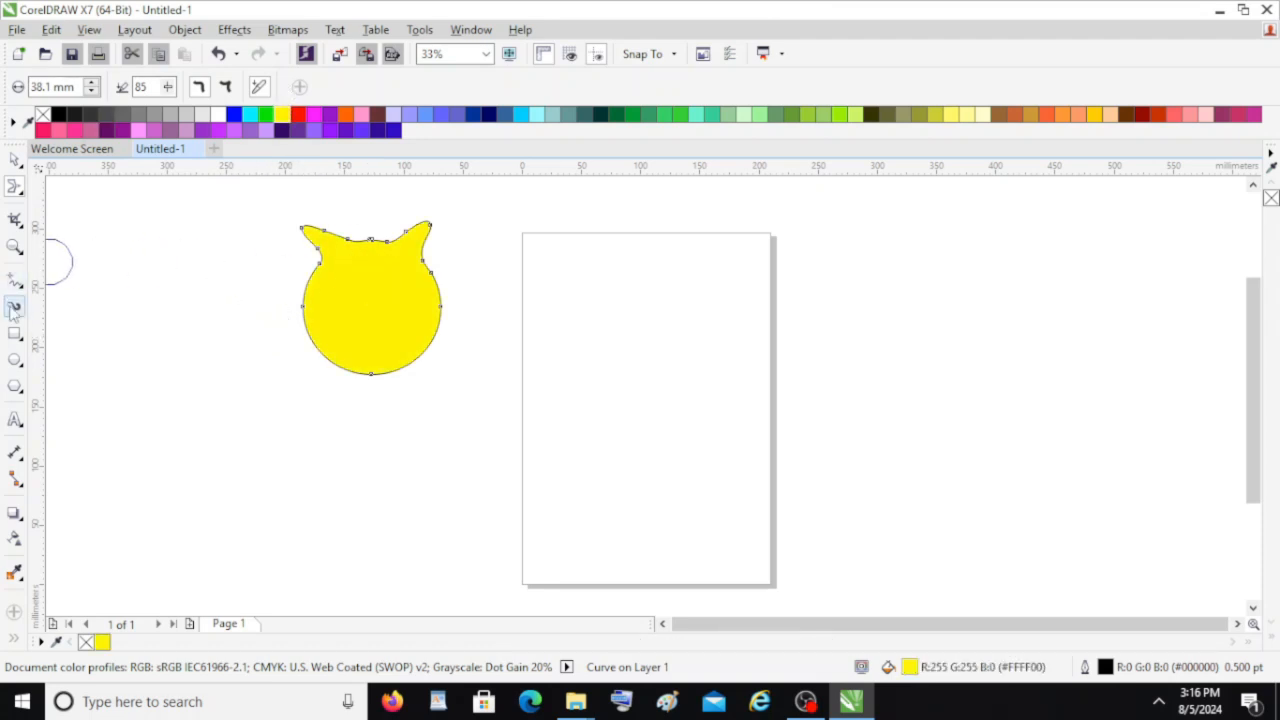
Draw two small ellipses side by side on the head as eyes
{"action": "left_click", "coordinate": [15, 359]}
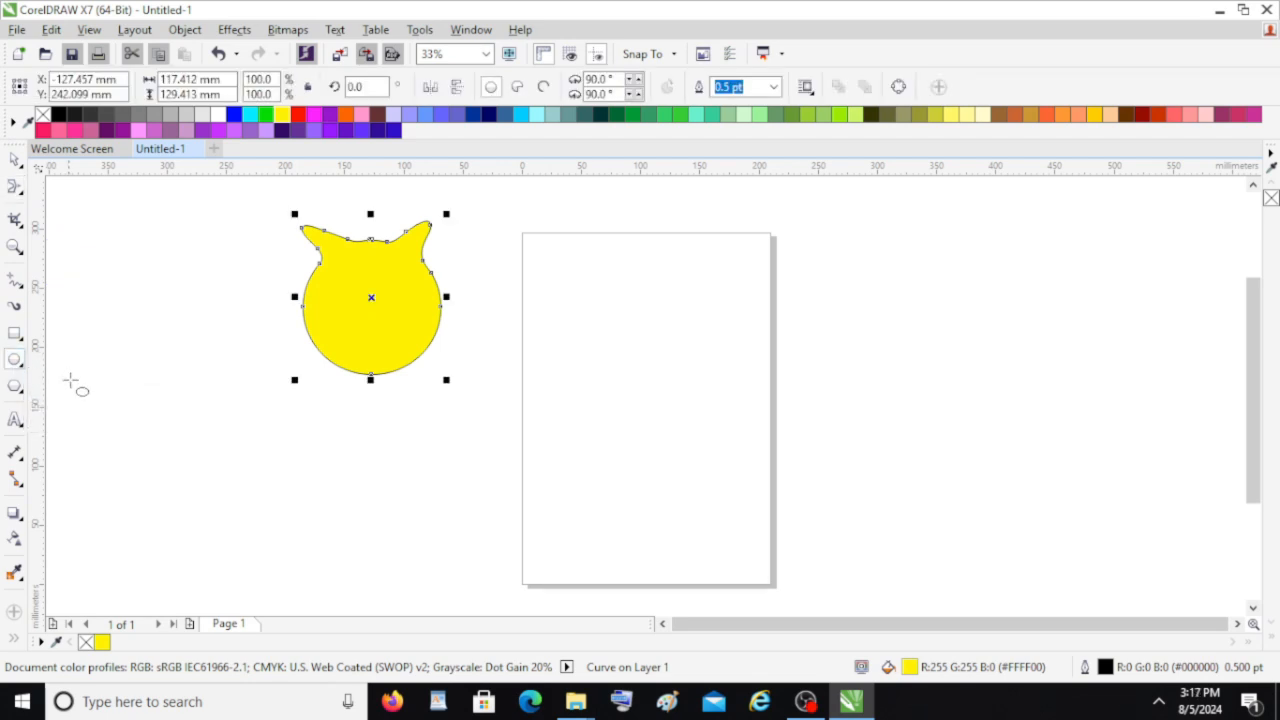
{"action": "left_click_drag", "start_coordinate": [320, 272], "coordinate": [420, 298]}
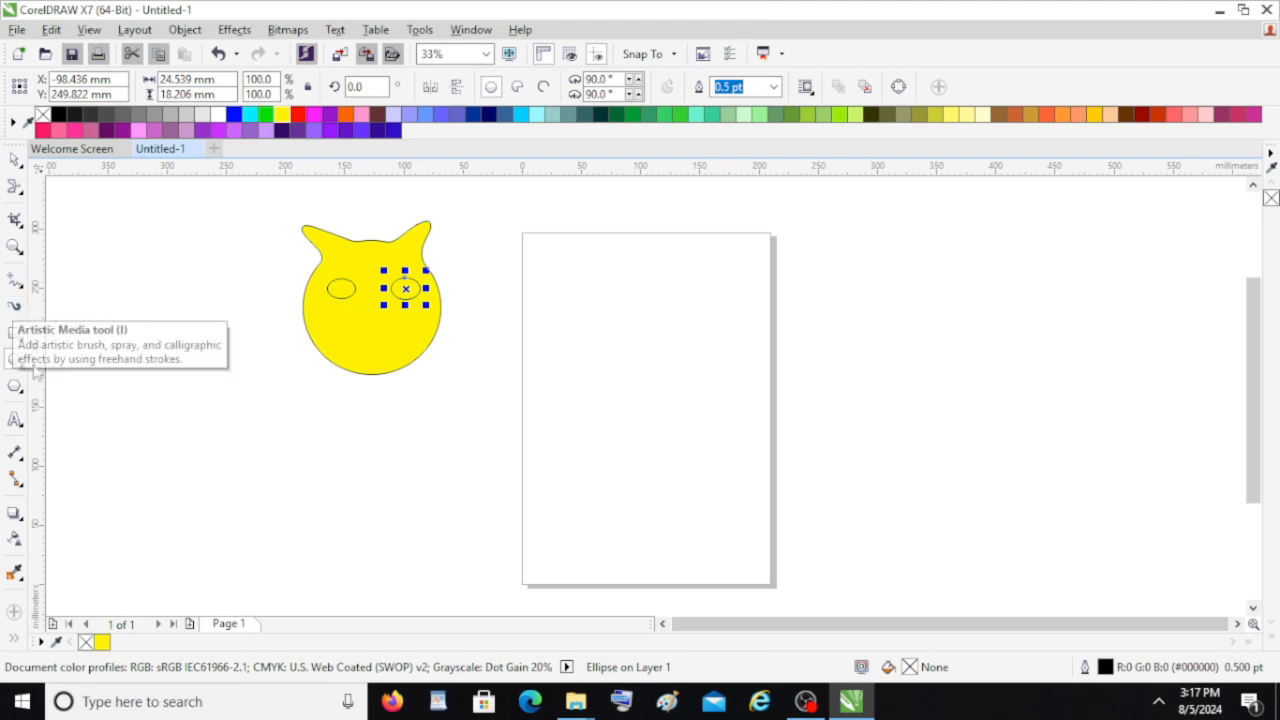
Draw a rectangle about 44 by 15 mm below the eyes as a mouth
{"action": "left_click", "coordinate": [15, 334]}
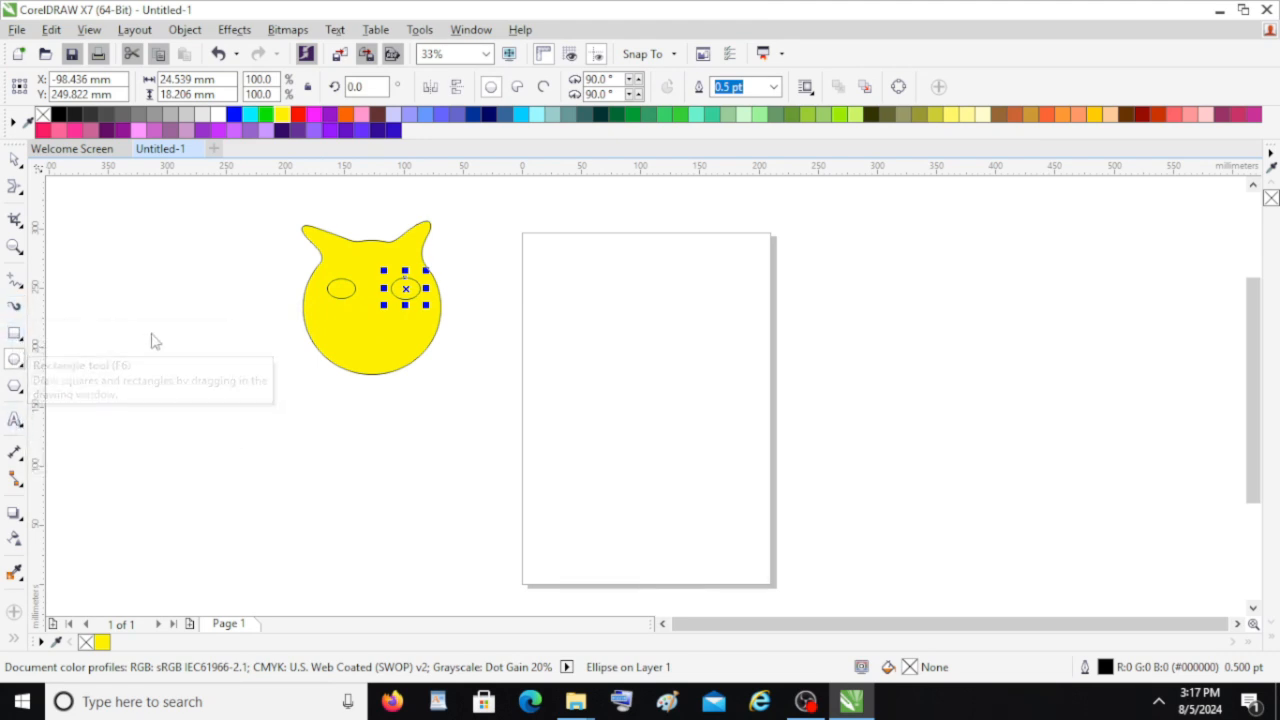
{"action": "left_click_drag", "start_coordinate": [346, 320], "coordinate": [400, 337]}
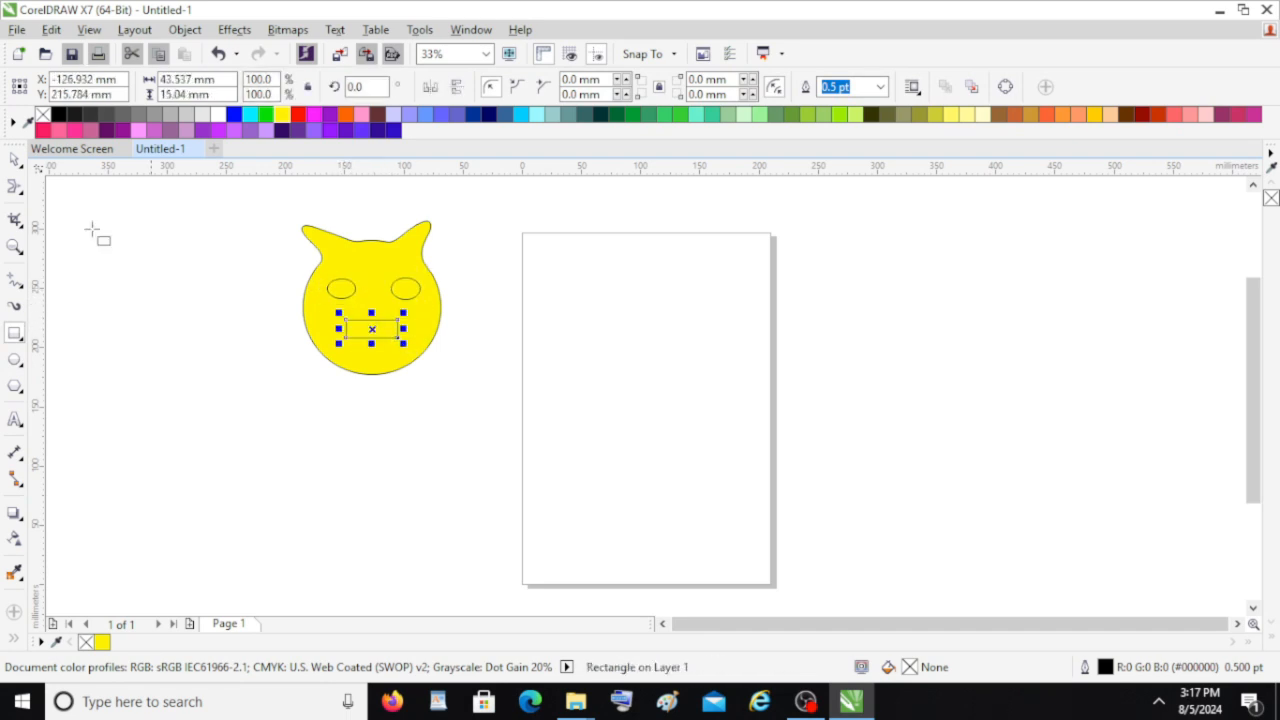
Fill both eye ellipses Deep Purple and the mouth rectangle red
{"action": "left_click", "coordinate": [15, 160]}
{"action": "left_click", "coordinate": [340, 281]}
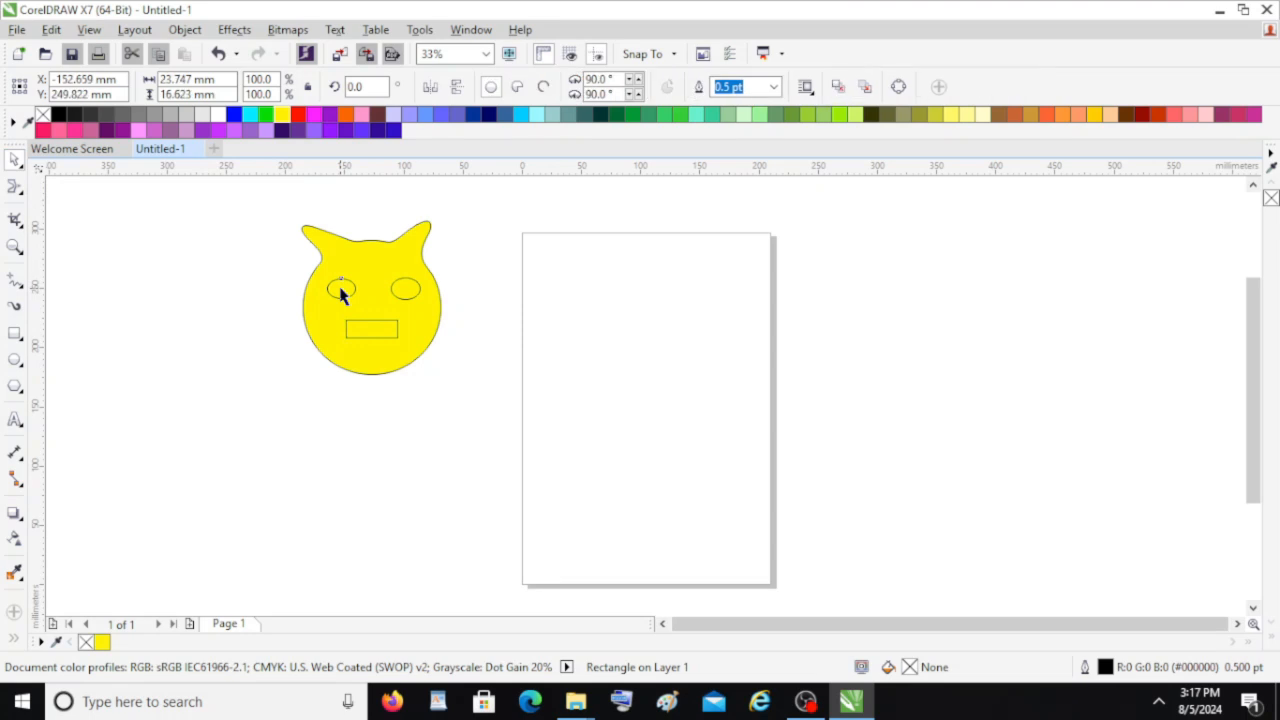
{"action": "left_click", "coordinate": [280, 131]}
{"action": "left_click", "coordinate": [395, 289]}
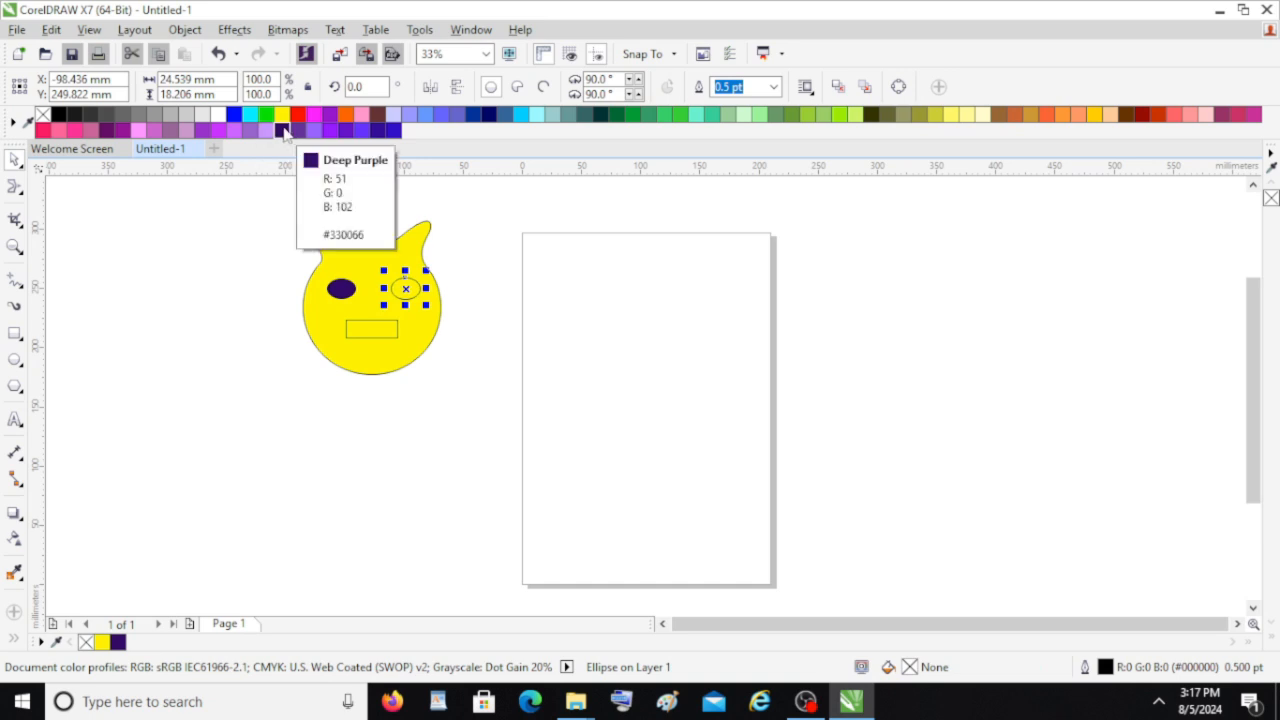
{"action": "left_click", "coordinate": [288, 133]}
{"action": "left_click", "coordinate": [366, 337]}
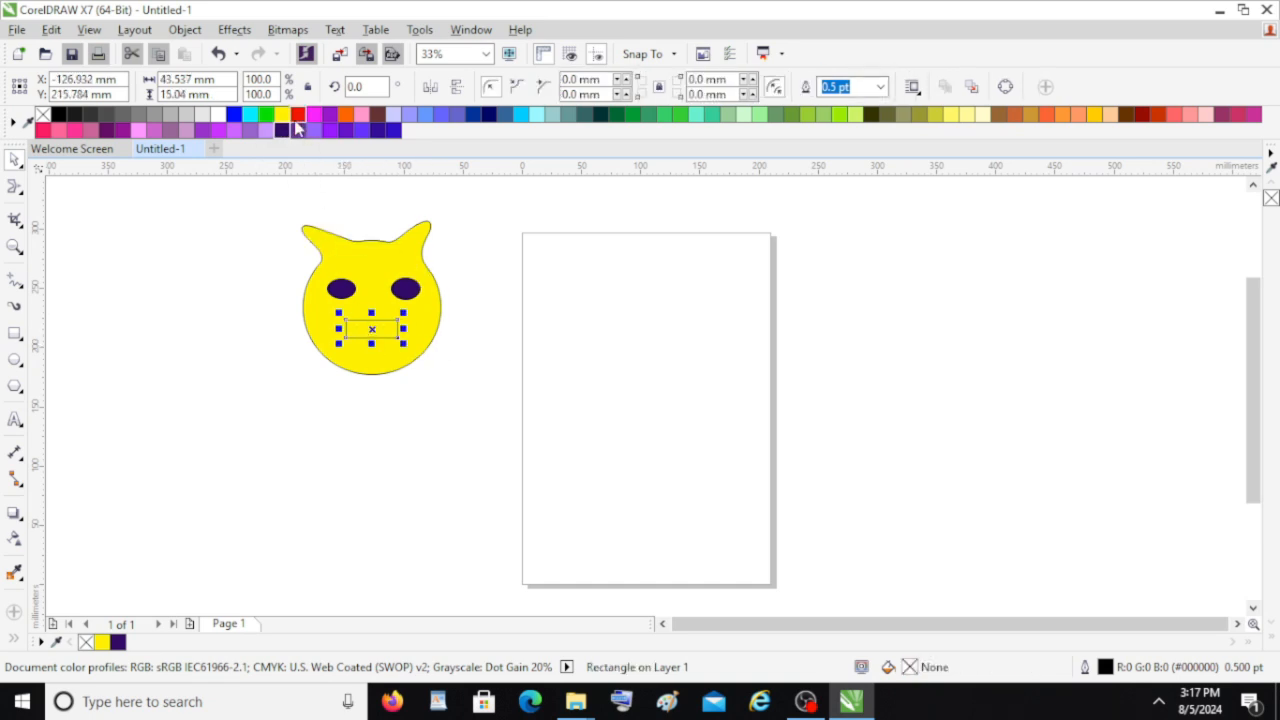
{"action": "left_click", "coordinate": [297, 115]}
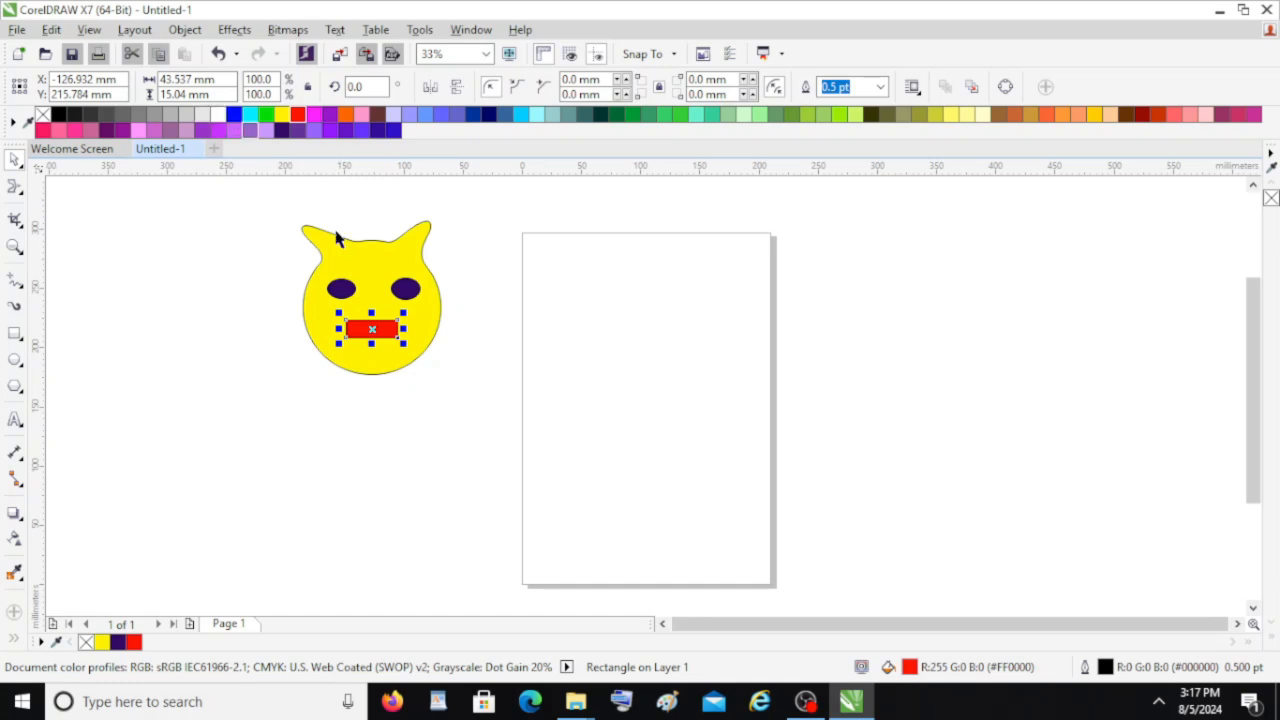
Draw a circle about 123 mm wide directly below the head as the body
{"action": "left_click", "coordinate": [15, 187]}
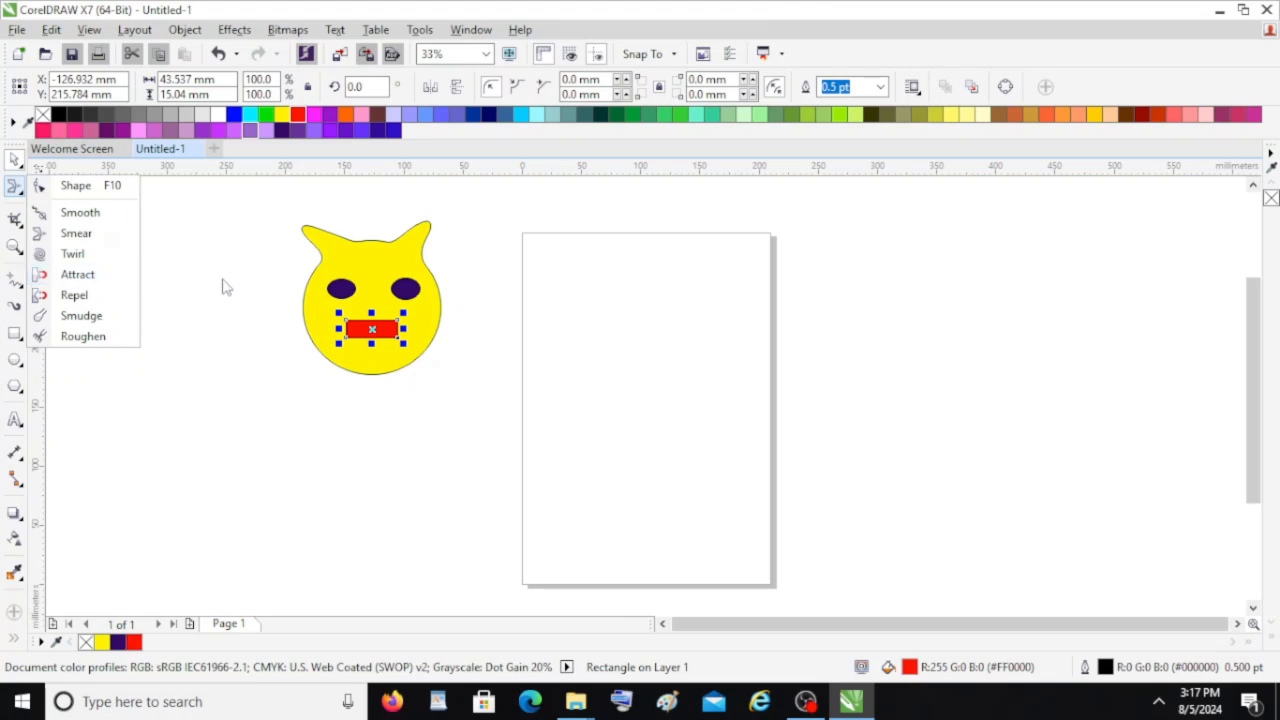
{"action": "left_click", "coordinate": [95, 318]}
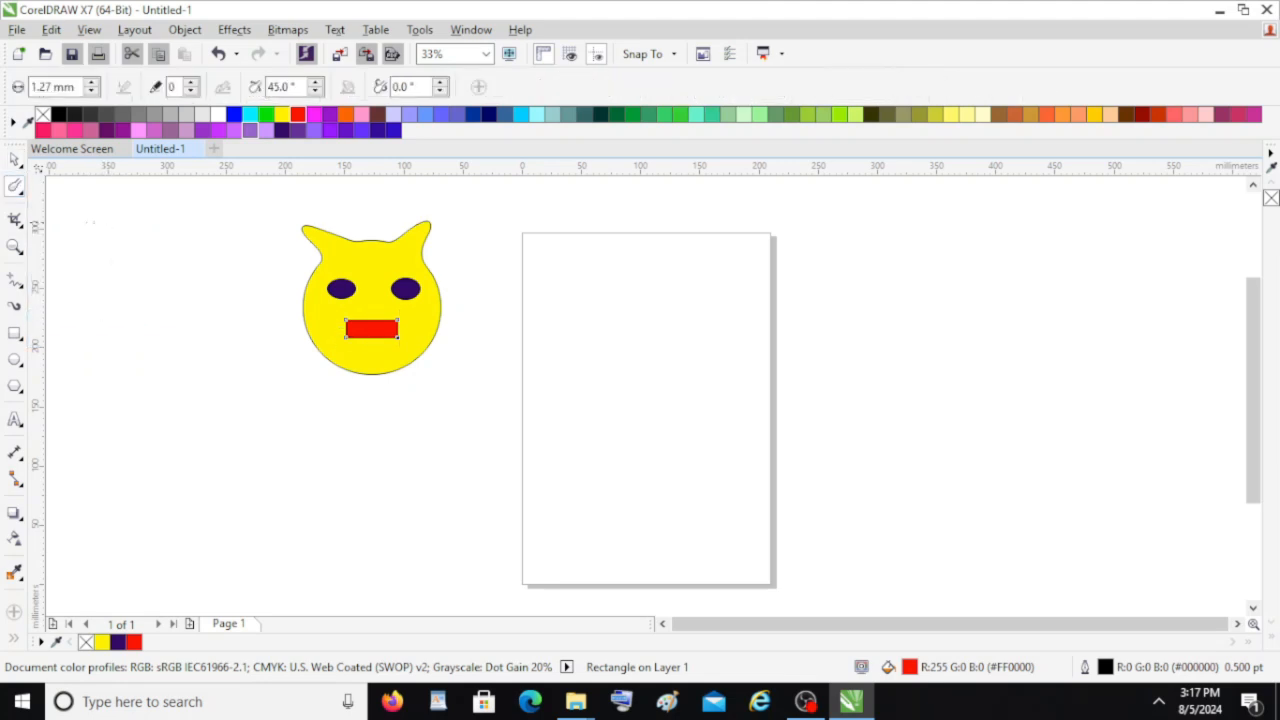
{"action": "left_click", "coordinate": [15, 359]}
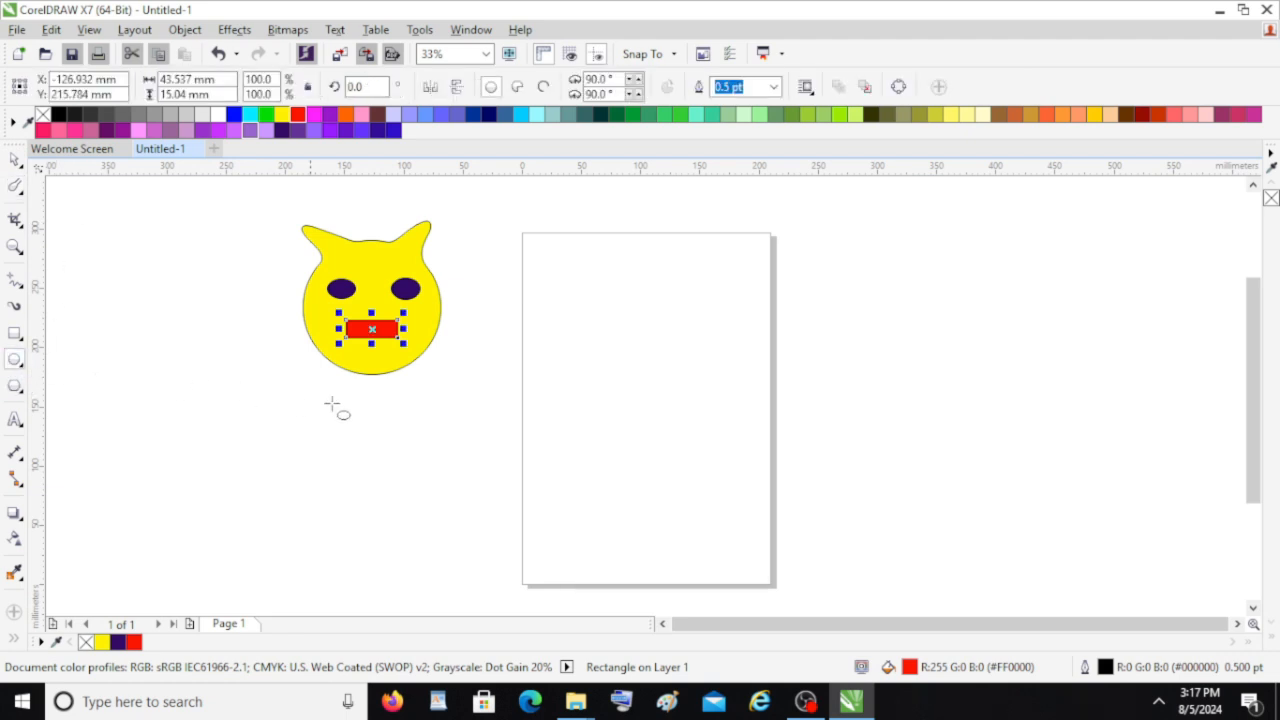
{"action": "left_click_drag", "start_coordinate": [298, 362], "coordinate": [449, 530]}
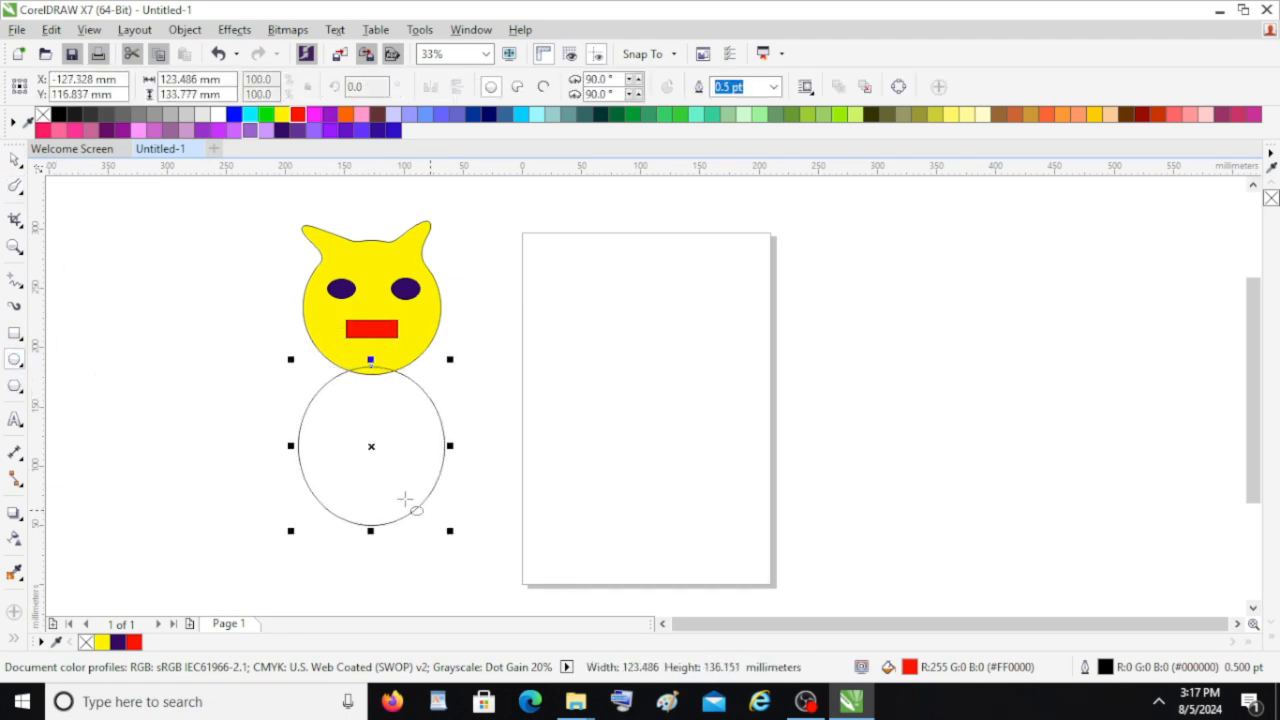
Set the Smudge nib size to 30 mm and try smudging the body circle
{"action": "left_click", "coordinate": [23, 195]}
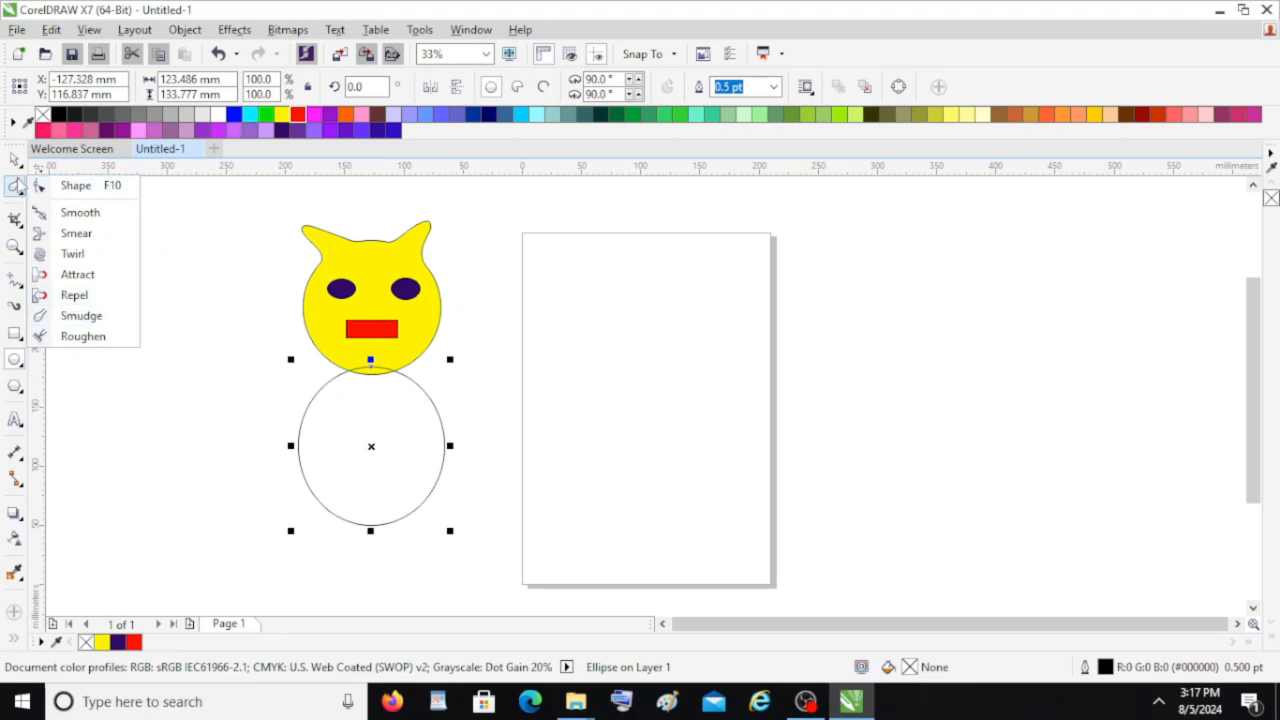
{"action": "left_click", "coordinate": [80, 315]}
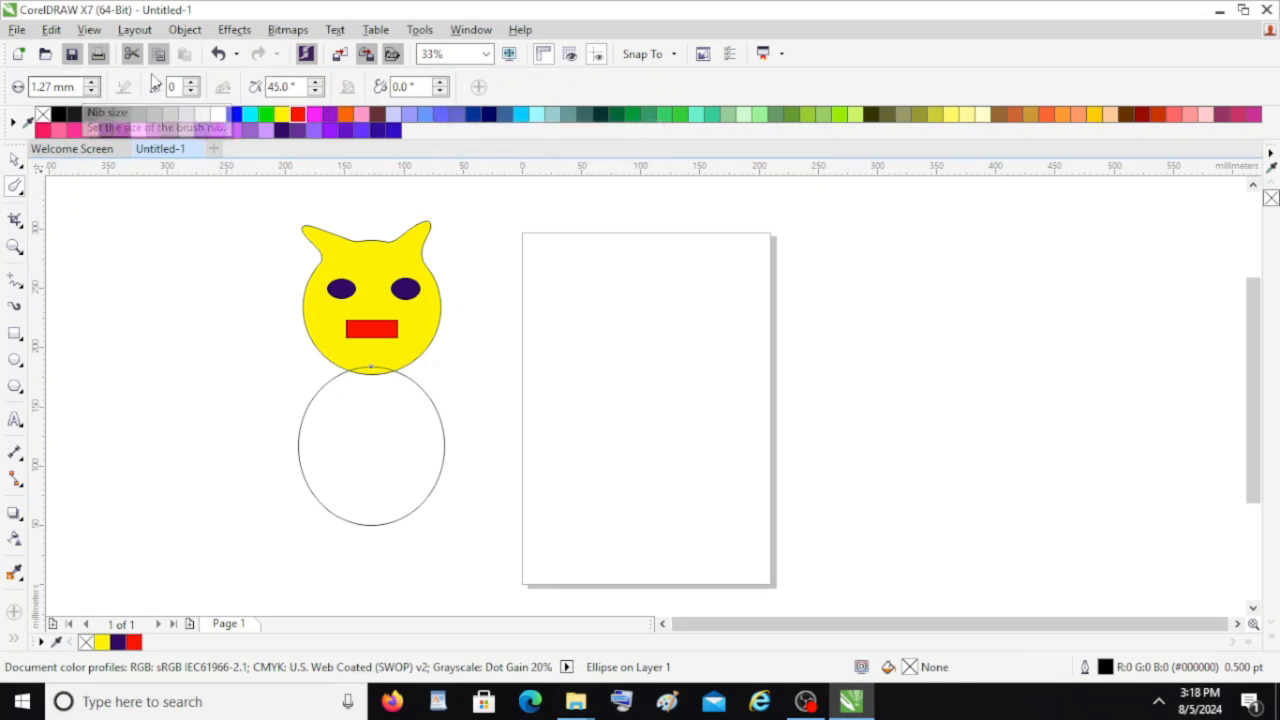
{"action": "left_click", "coordinate": [76, 86]}
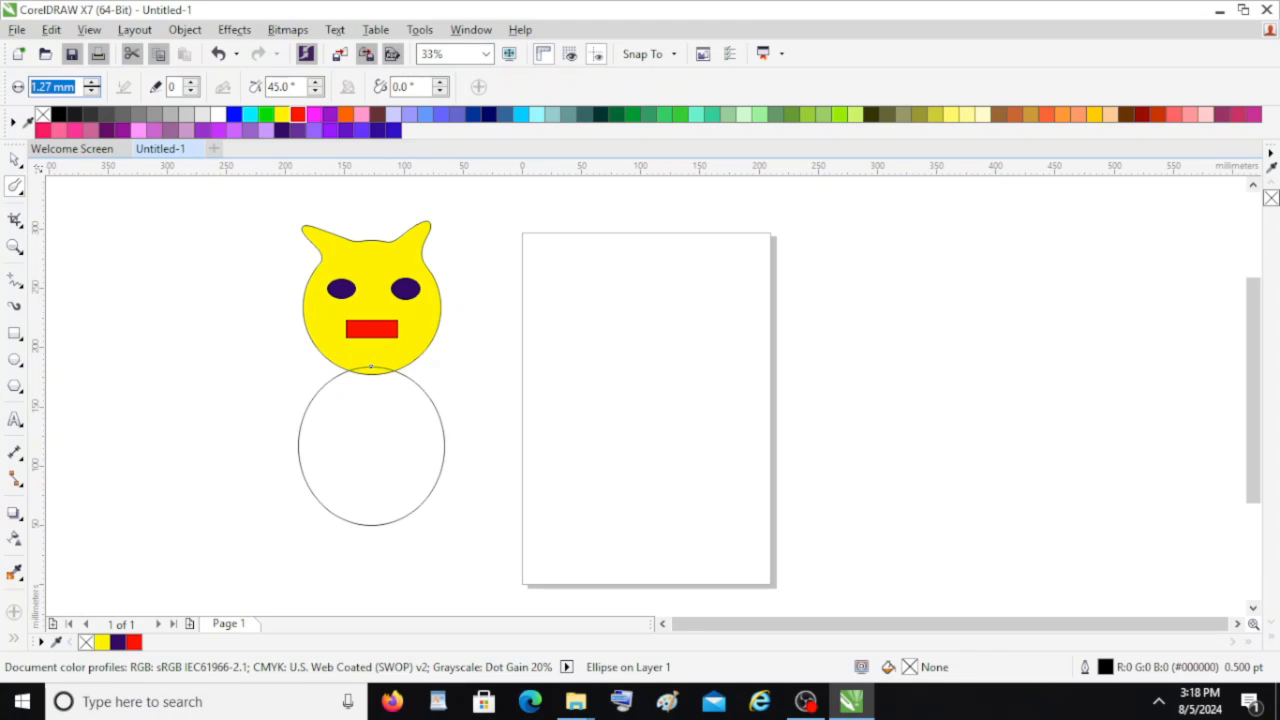
{"action": "type", "text": "30"}
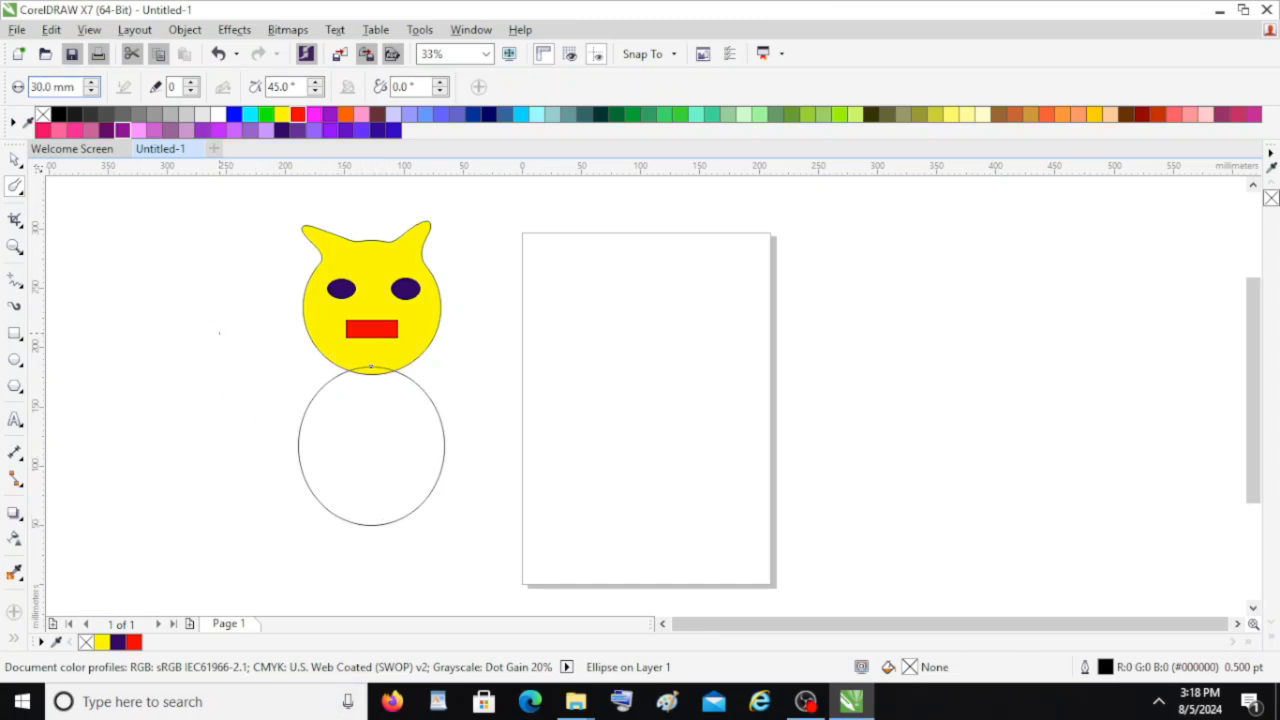
{"action": "left_click_drag", "start_coordinate": [418, 439], "coordinate": [413, 465]}
{"action": "left_click_drag", "start_coordinate": [379, 470], "coordinate": [86, 188]}
Select the body circle, set Smudge dryout to 1, and smudge two legs out of its bottom
{"action": "left_click", "coordinate": [14, 162]}
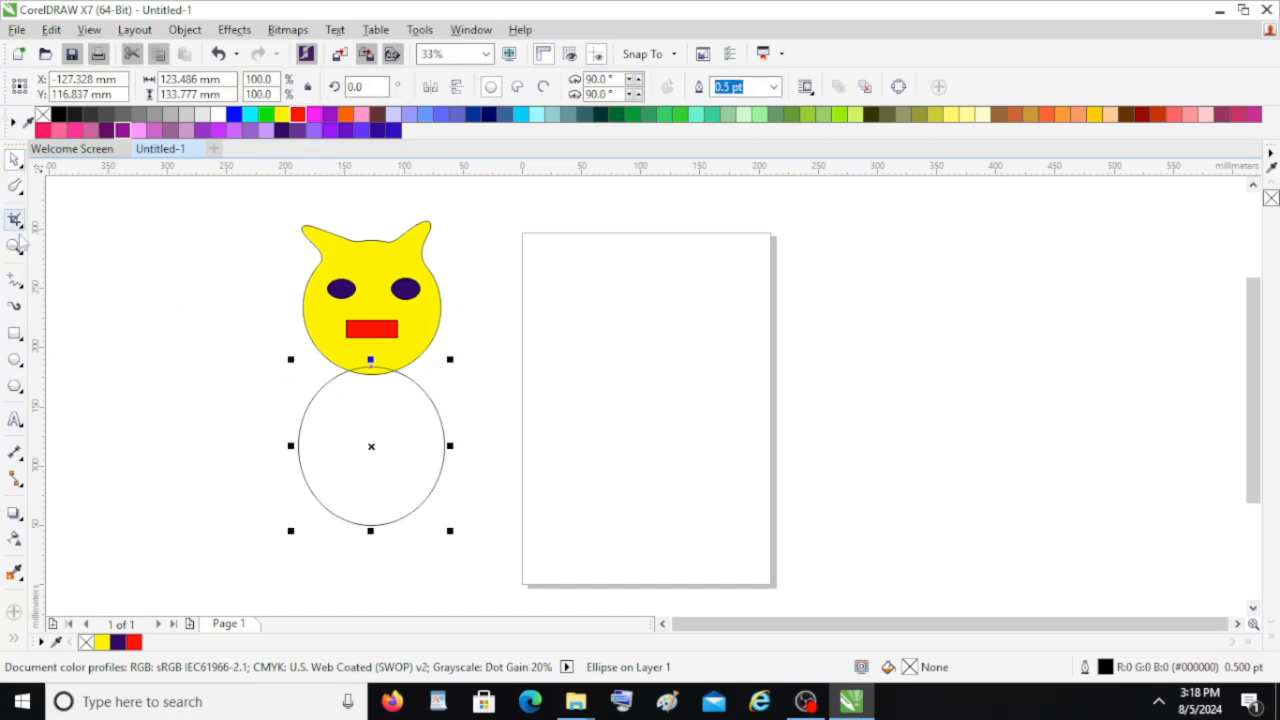
{"action": "left_click", "coordinate": [14, 185]}
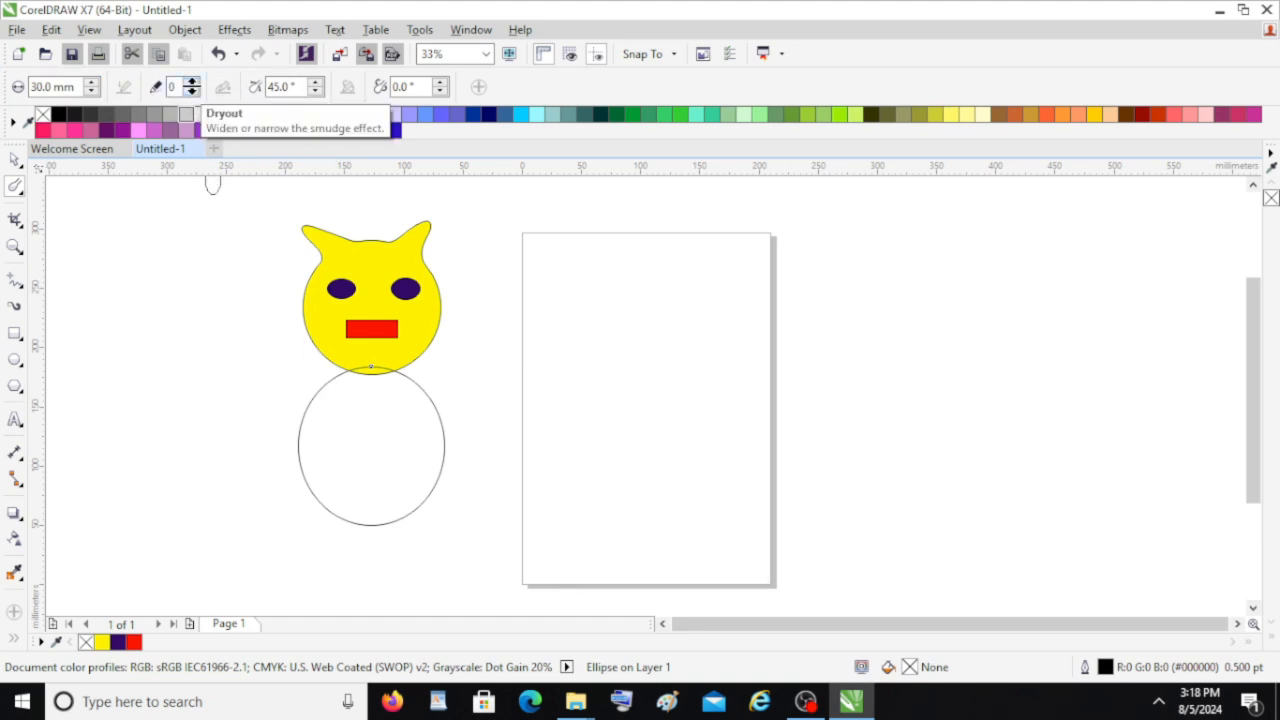
{"action": "left_click", "coordinate": [191, 82]}
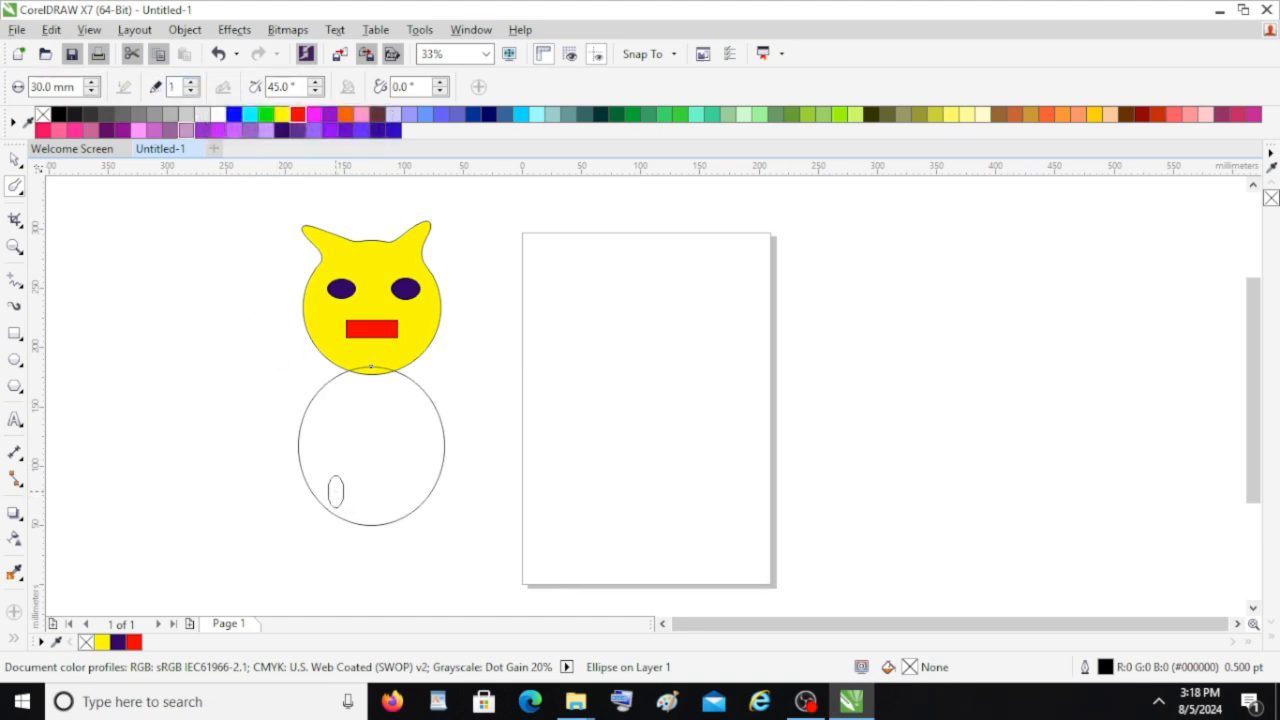
{"action": "left_click_drag", "start_coordinate": [318, 537], "coordinate": [282, 548]}
{"action": "left_click_drag", "start_coordinate": [377, 508], "coordinate": [434, 523]}
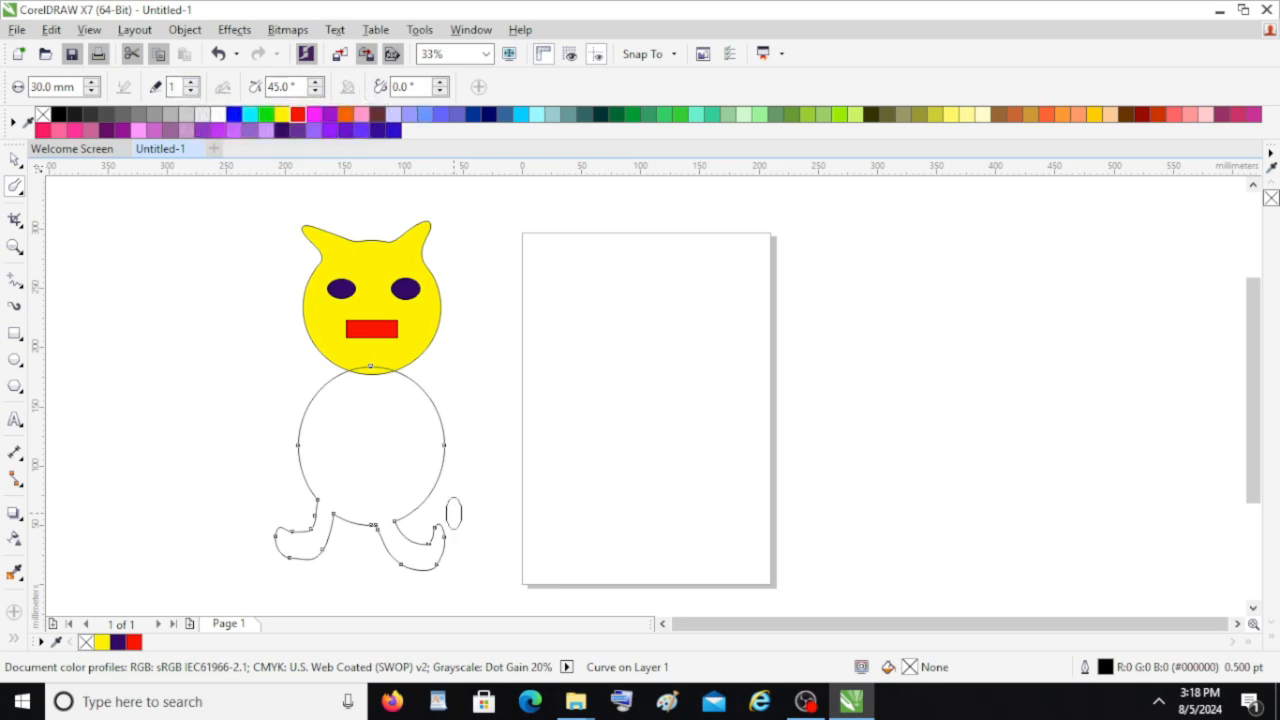
Smudge two arms out of the body's sides and fill the body yellow
{"action": "mouse_move", "coordinate": [416, 395]}
{"action": "left_mouse_down"}
{"action": "mouse_move", "coordinate": [448, 425]}
{"action": "mouse_move", "coordinate": [486, 422]}
{"action": "left_mouse_up"}
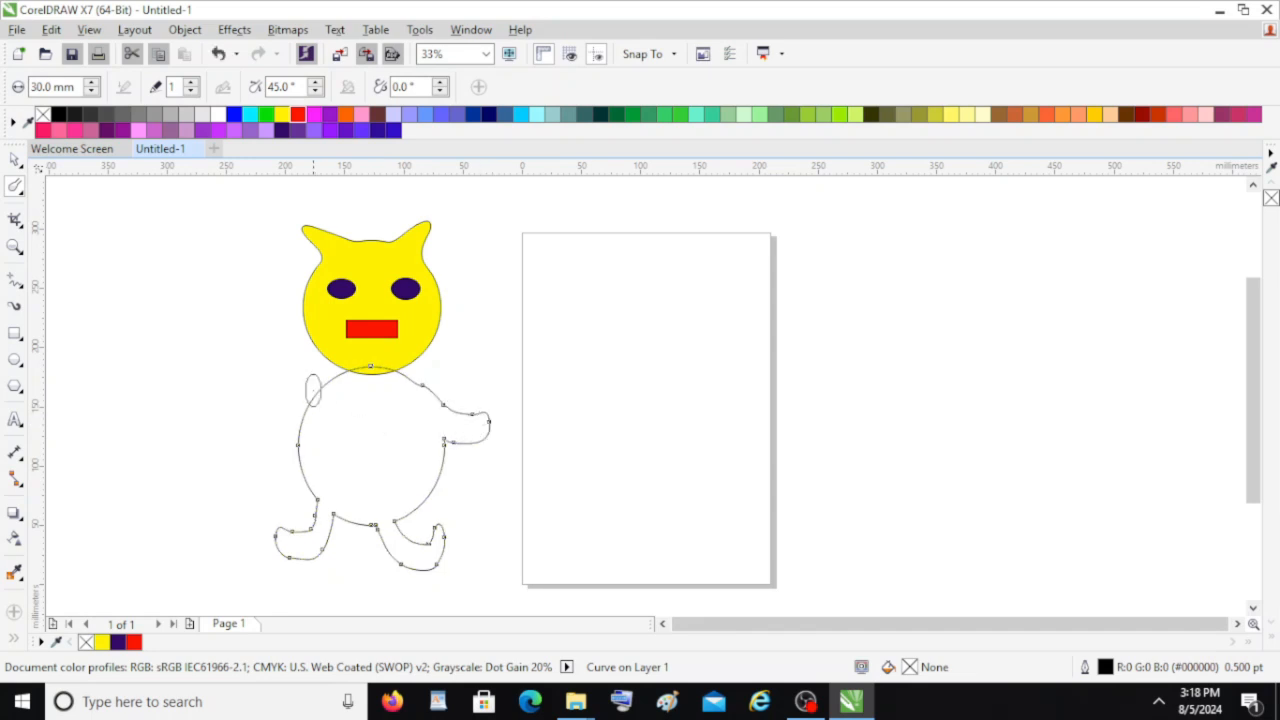
{"action": "left_click_drag", "start_coordinate": [330, 396], "coordinate": [250, 421]}
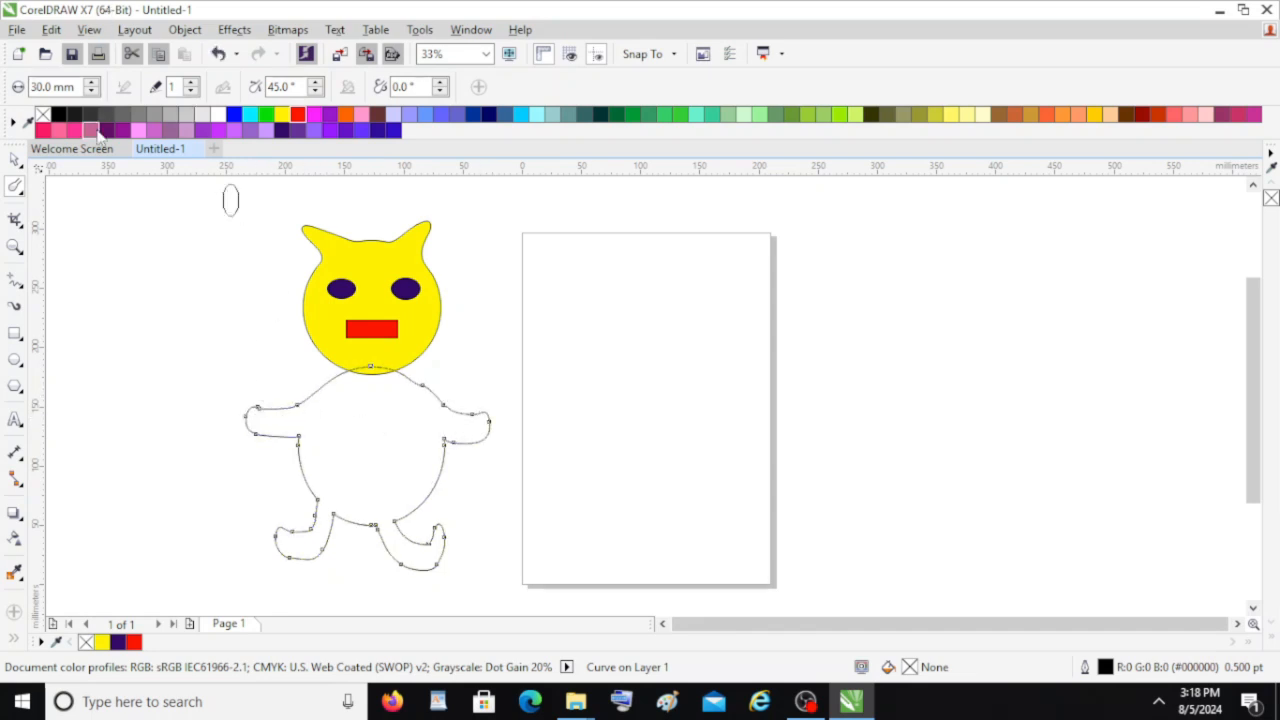
{"action": "left_click", "coordinate": [281, 116]}
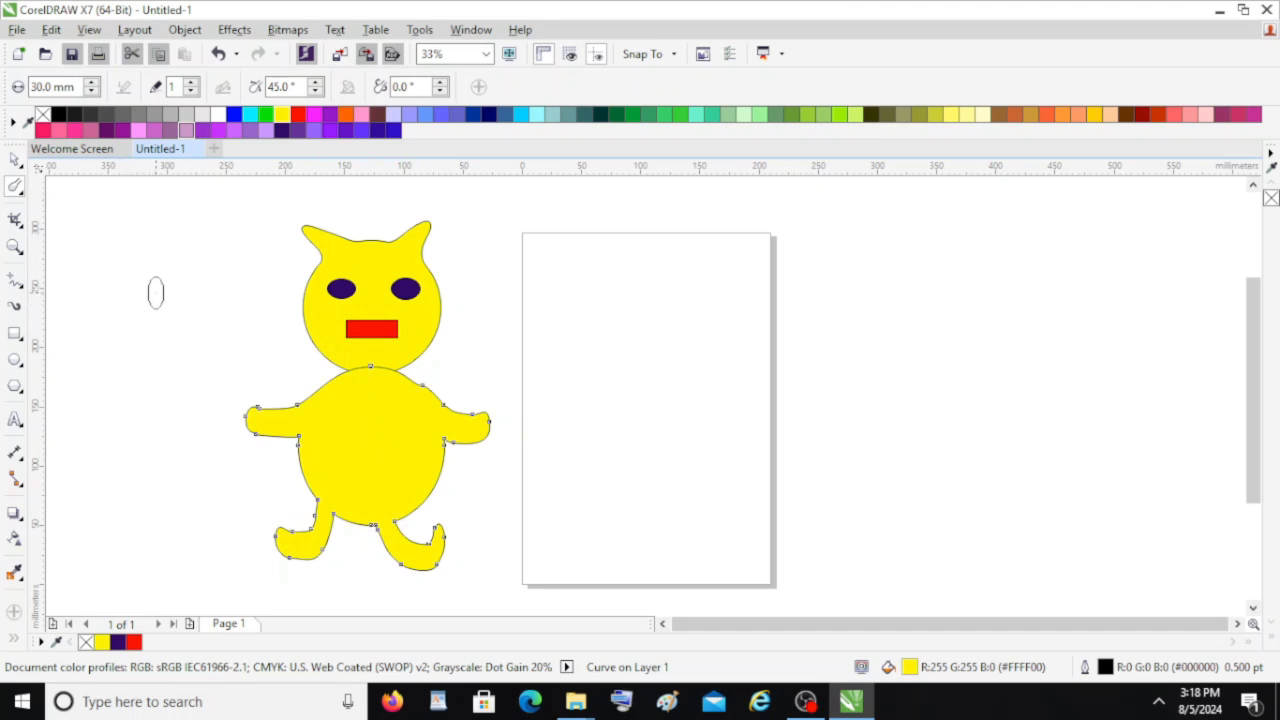
Select all objects of the character
{"action": "left_click", "coordinate": [14, 162]}
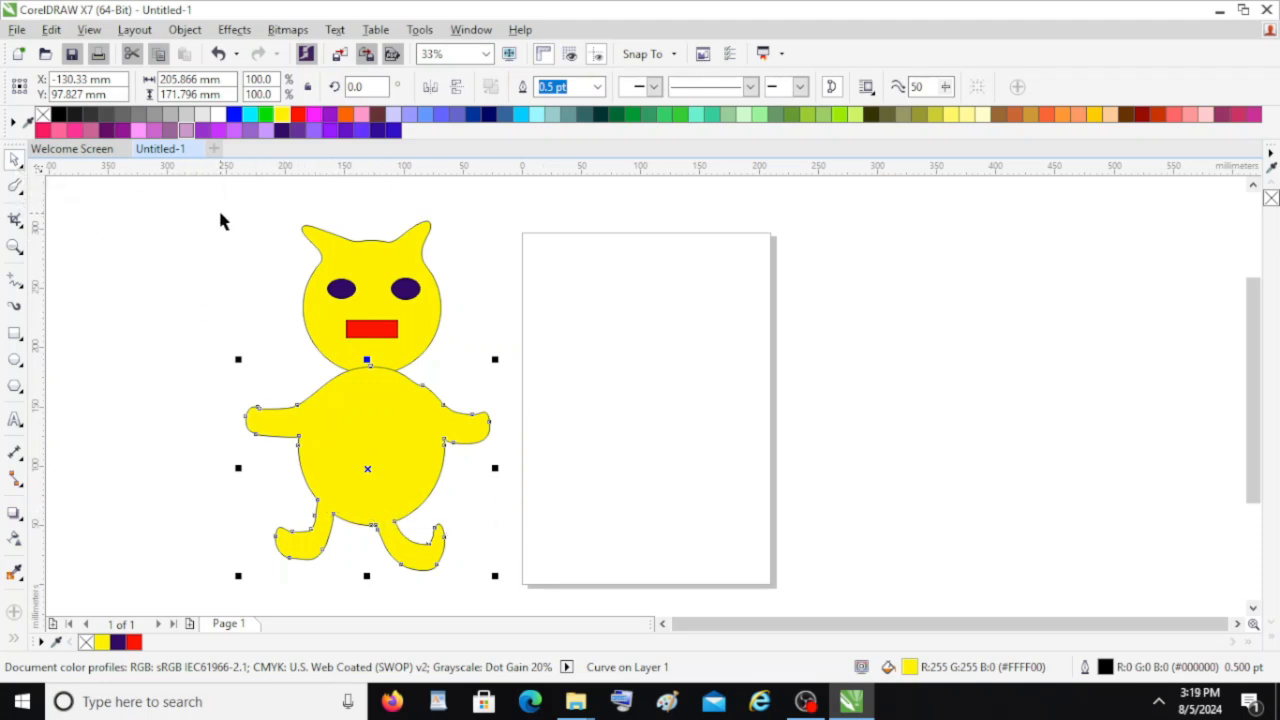
{"action": "scroll", "coordinate": [555, 608], "scroll_direction": "down", "scroll_amount": 2}
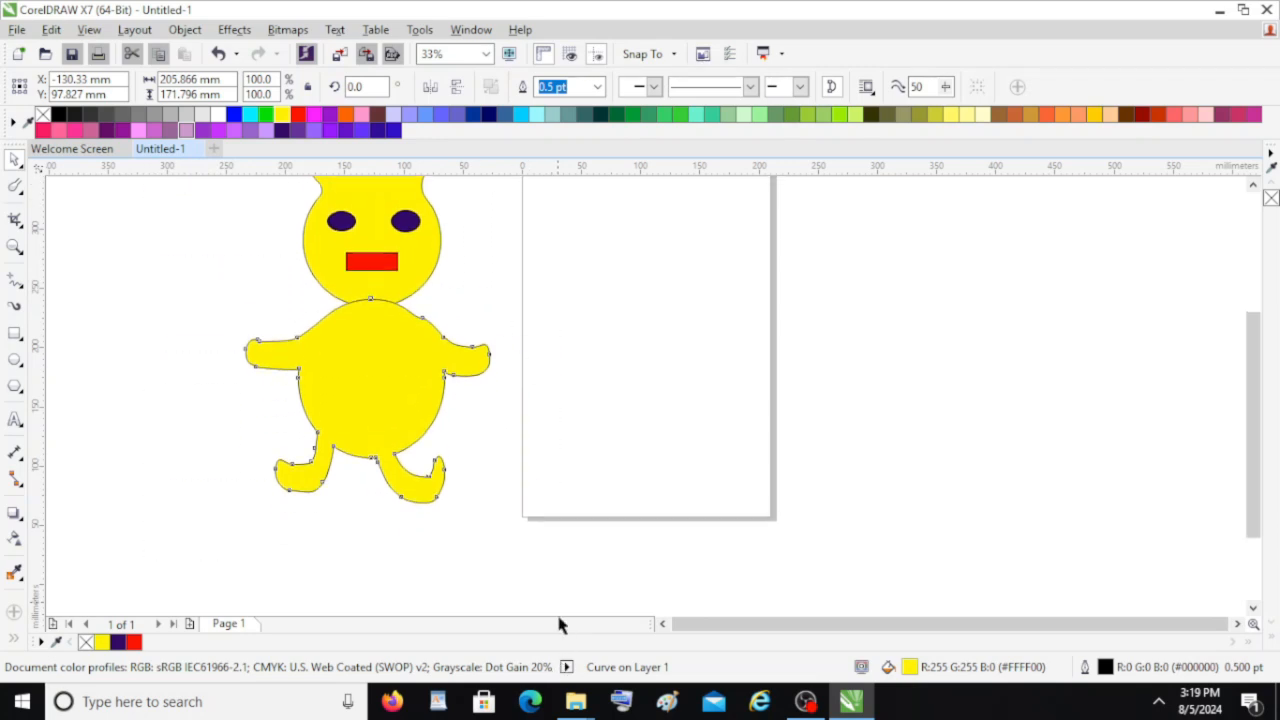
{"action": "key", "text": "ctrl+a"}
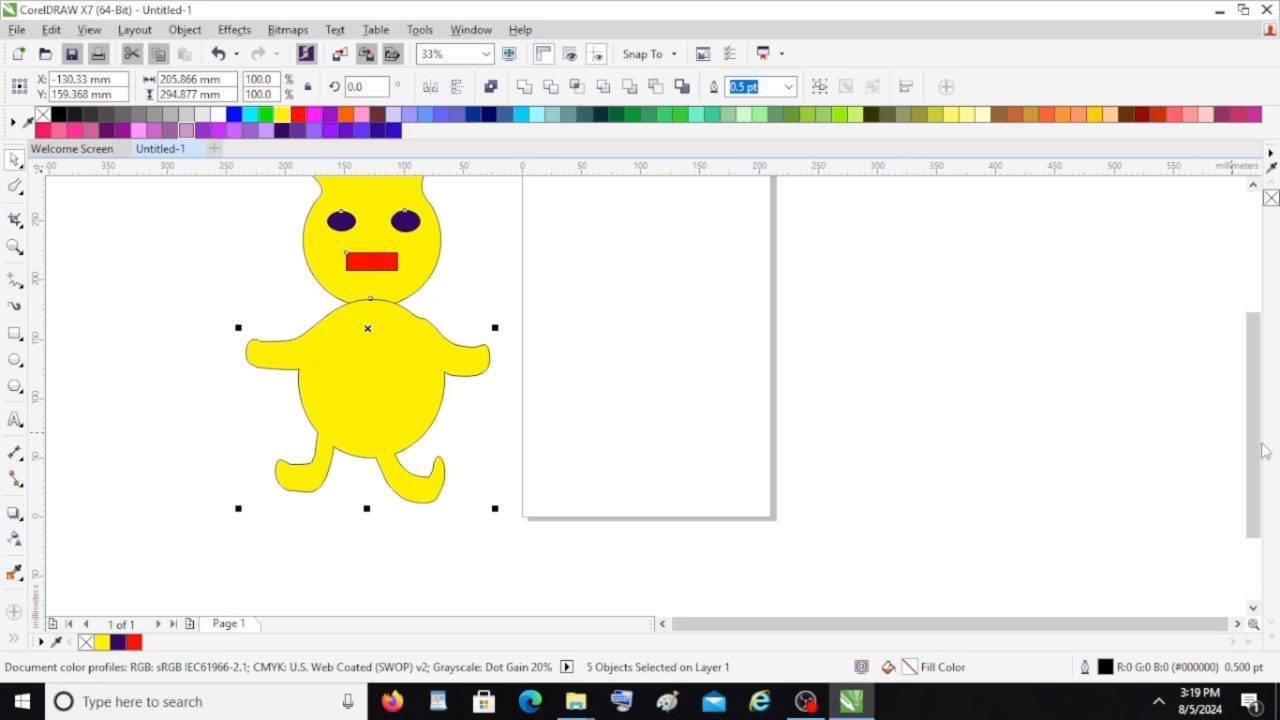
{"action": "left_click_drag", "start_coordinate": [1262, 450], "coordinate": [1257, 406]}
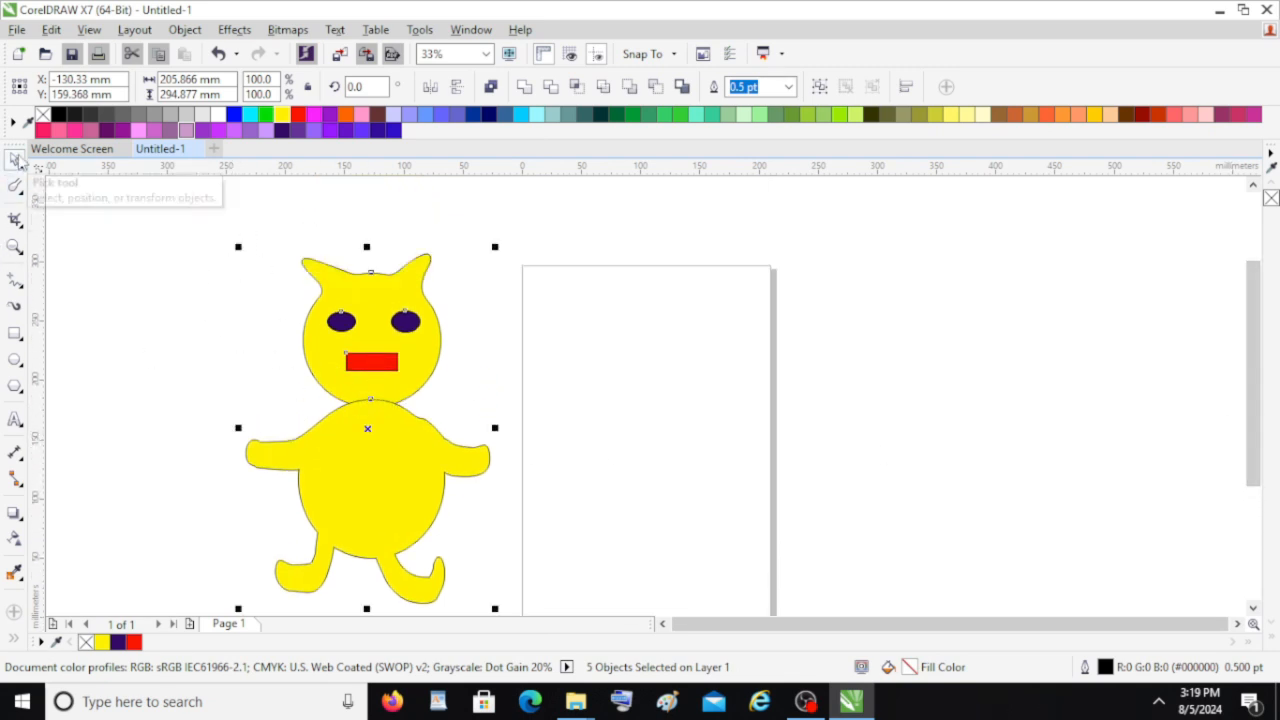
Move the whole character onto the page and scale it down to about 136 × 195 mm, centred on the page
{"action": "left_click_drag", "start_coordinate": [366, 410], "coordinate": [624, 428]}
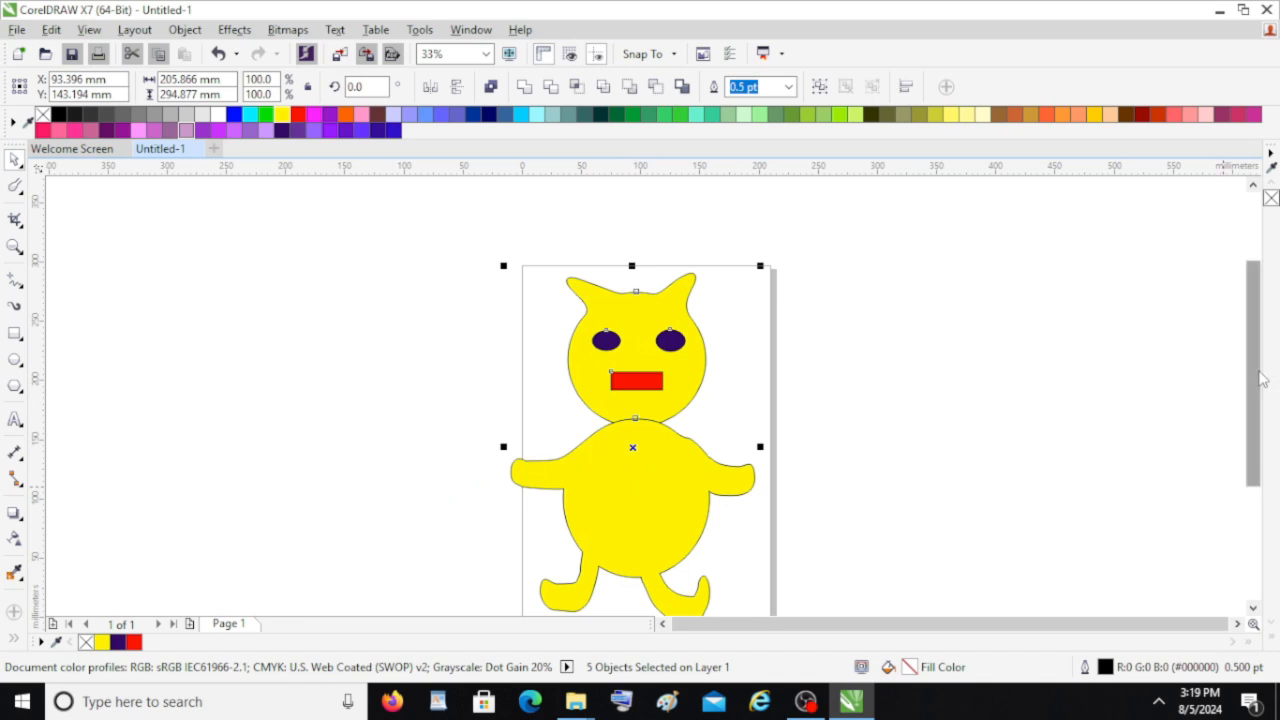
{"action": "left_click_drag", "start_coordinate": [1250, 380], "coordinate": [1248, 421]}
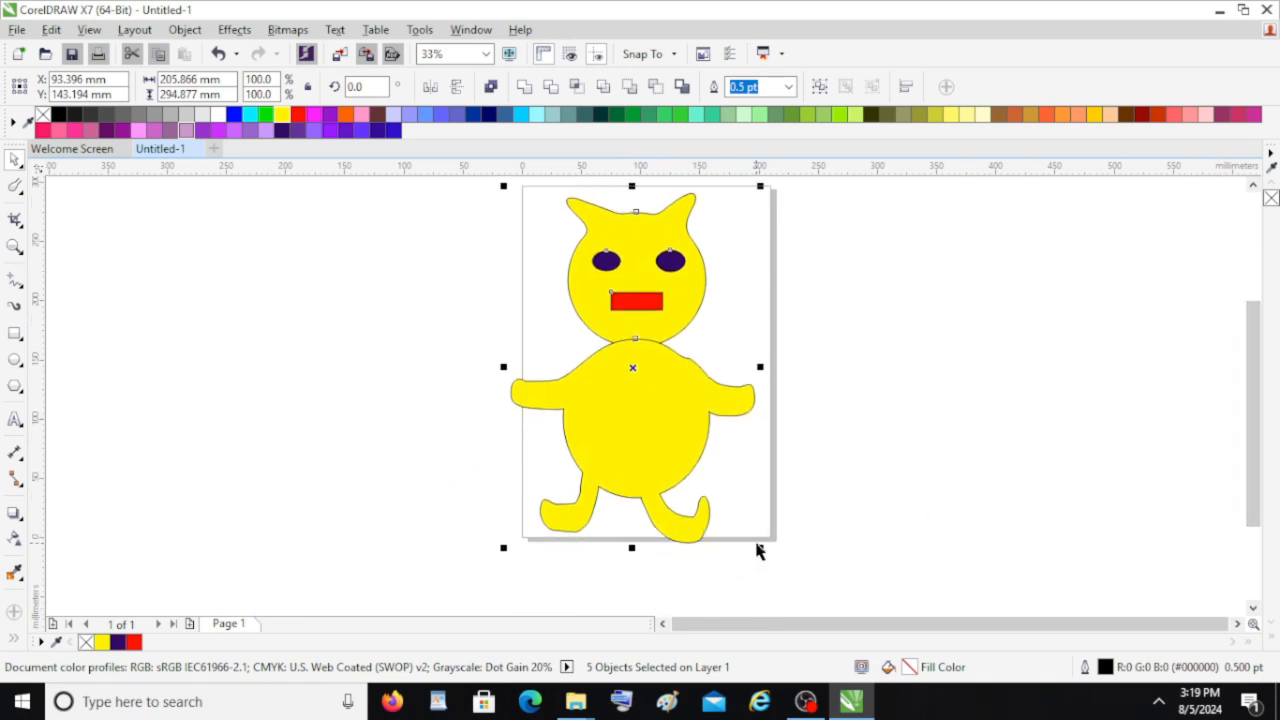
{"action": "left_click_drag", "start_coordinate": [759, 546], "coordinate": [678, 430]}
{"action": "left_click_drag", "start_coordinate": [614, 349], "coordinate": [672, 370]}
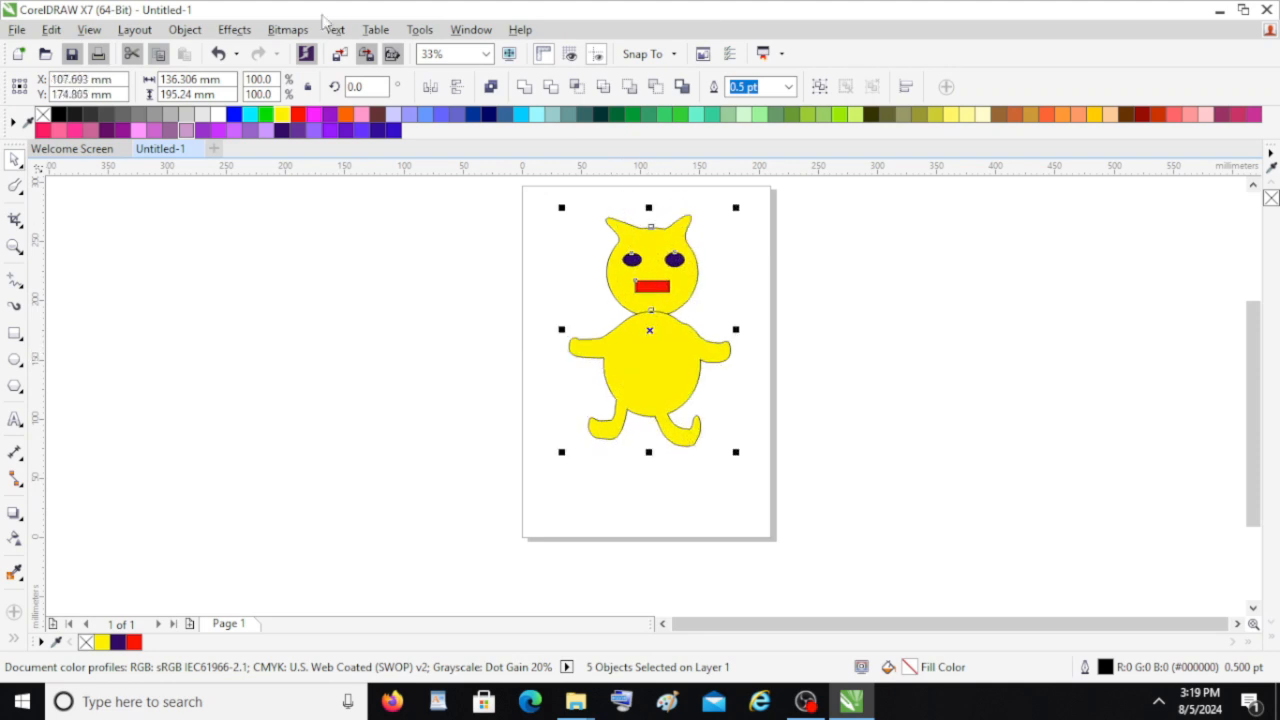
{"action": "left_click_drag", "start_coordinate": [1254, 475], "coordinate": [1254, 442]}
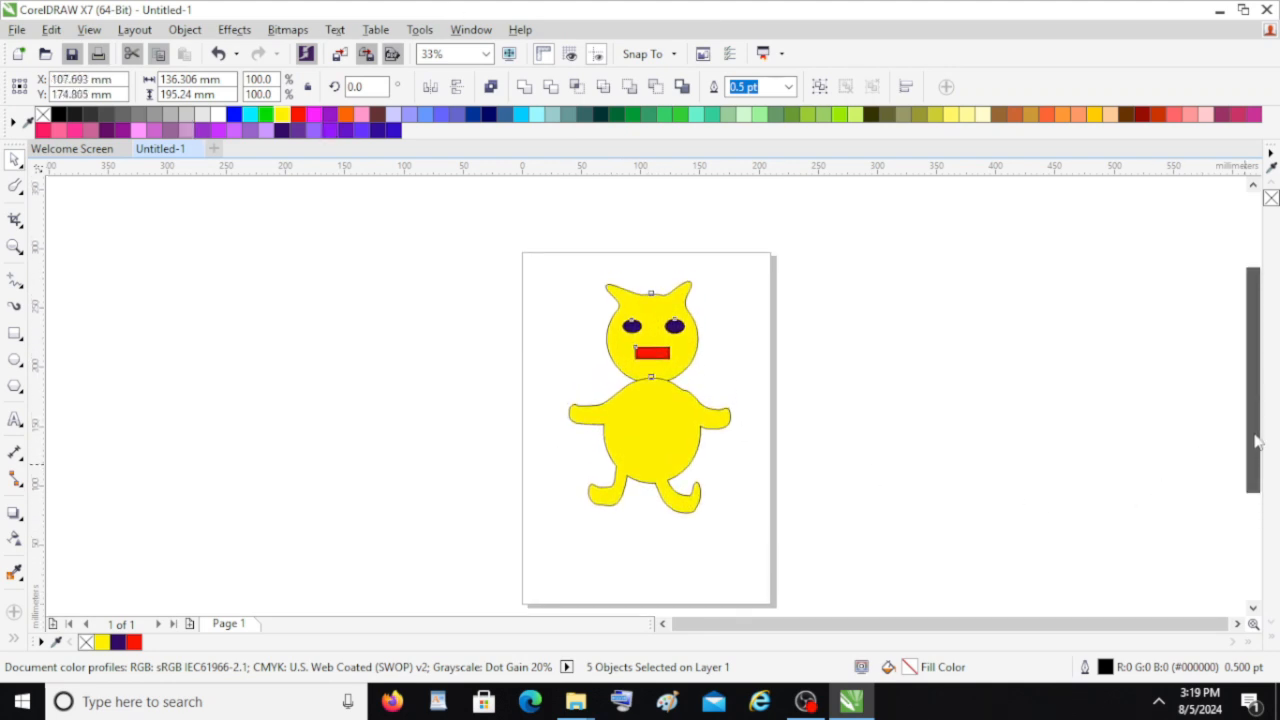
{"action": "left_click", "coordinate": [22, 194]}
{"action": "mouse_move", "coordinate": [15, 168]}
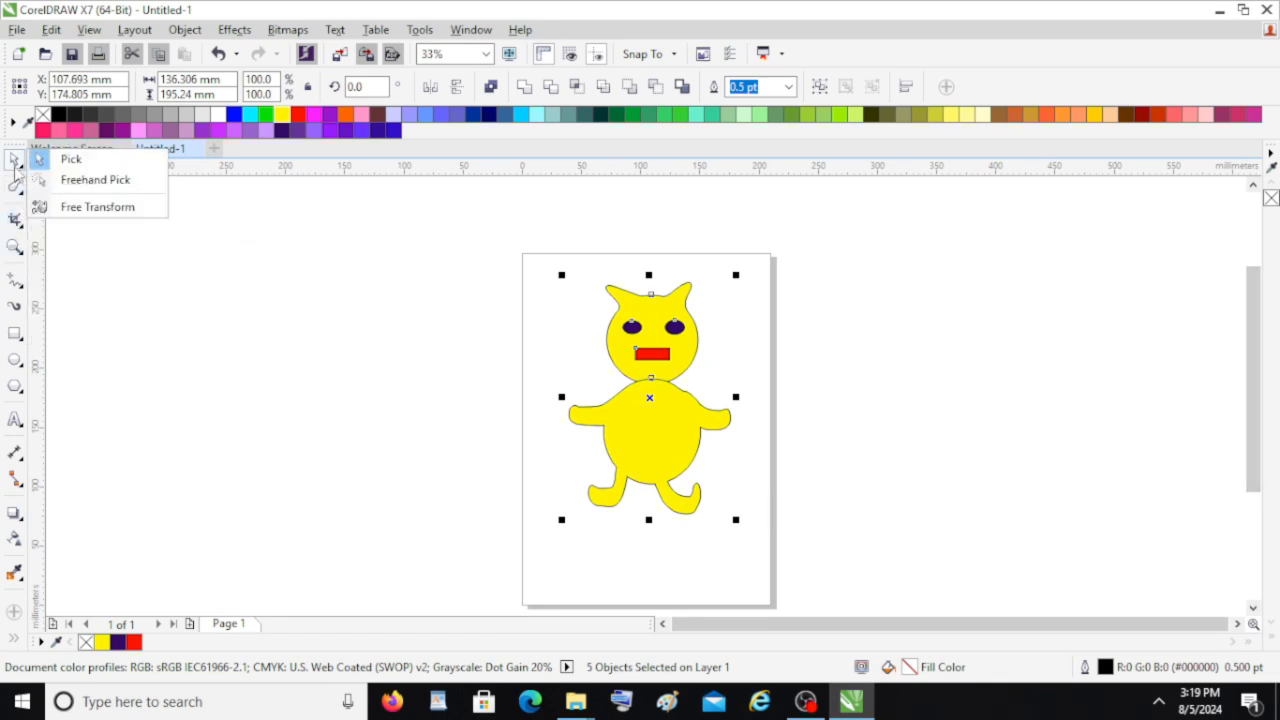
{"action": "left_click", "coordinate": [22, 192]}
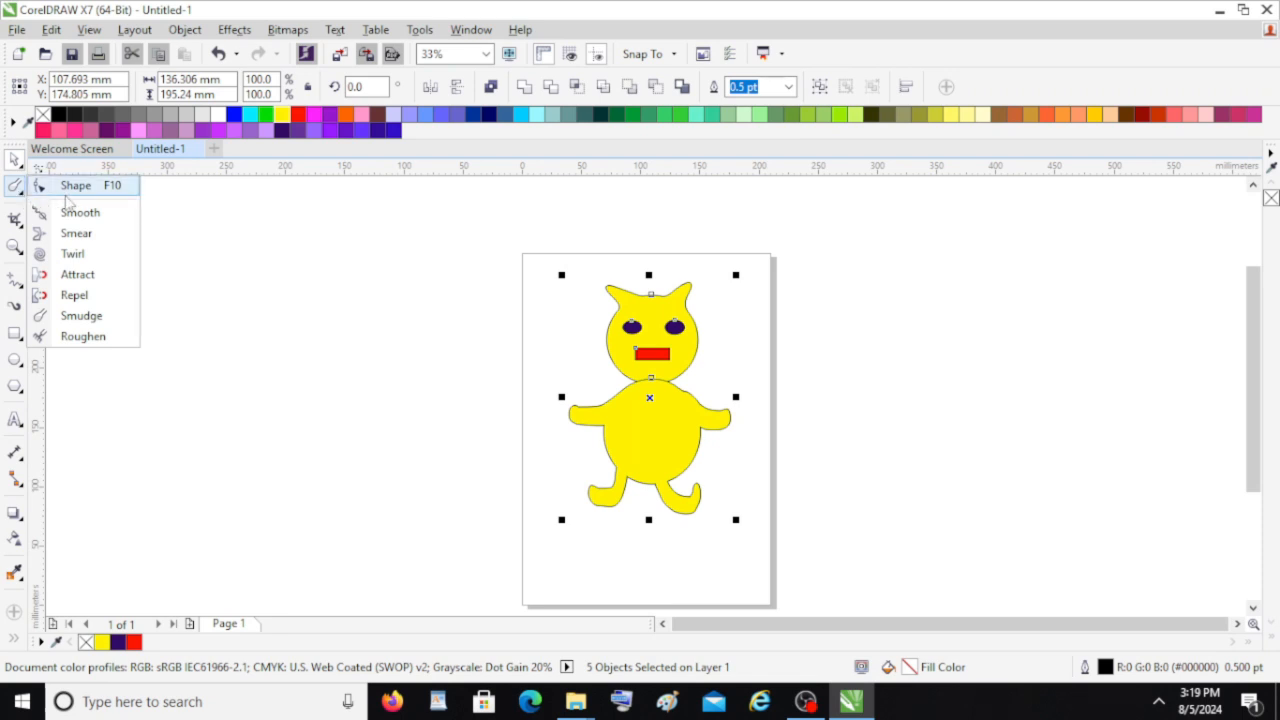